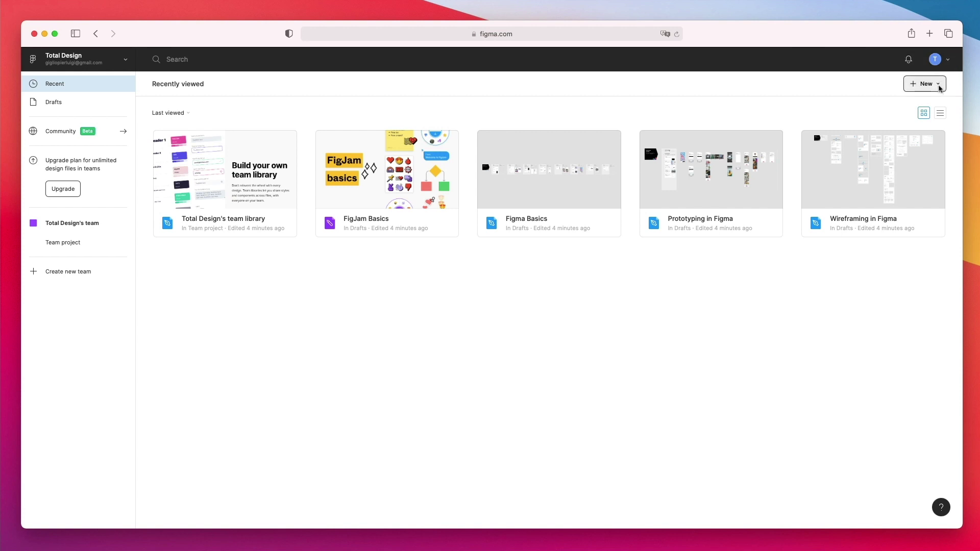
Start a new FigJam file from the New menu to get an empty Untitled board
left_click(939, 88)
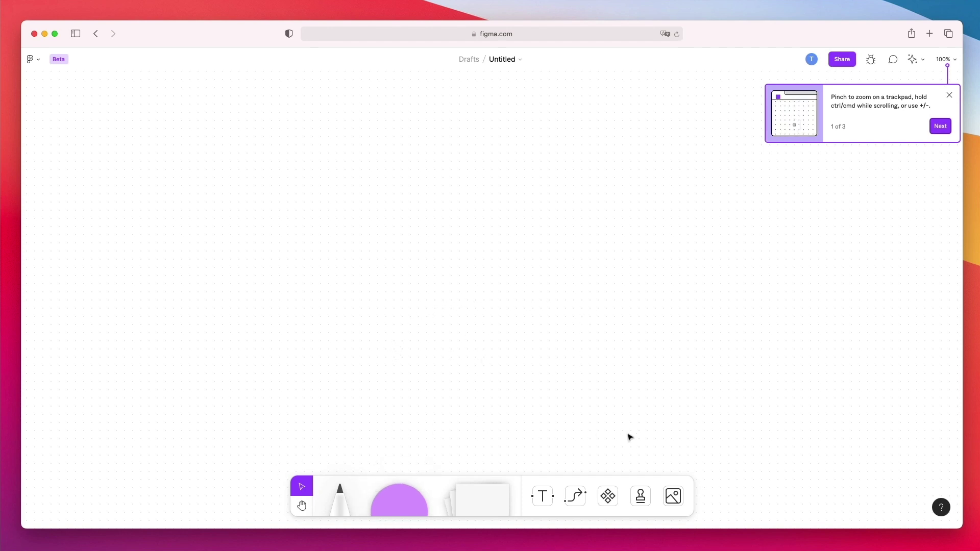
Draw three wavy pencil strokes side by side: thin black, thin green, then thick green
left_click(340, 504)
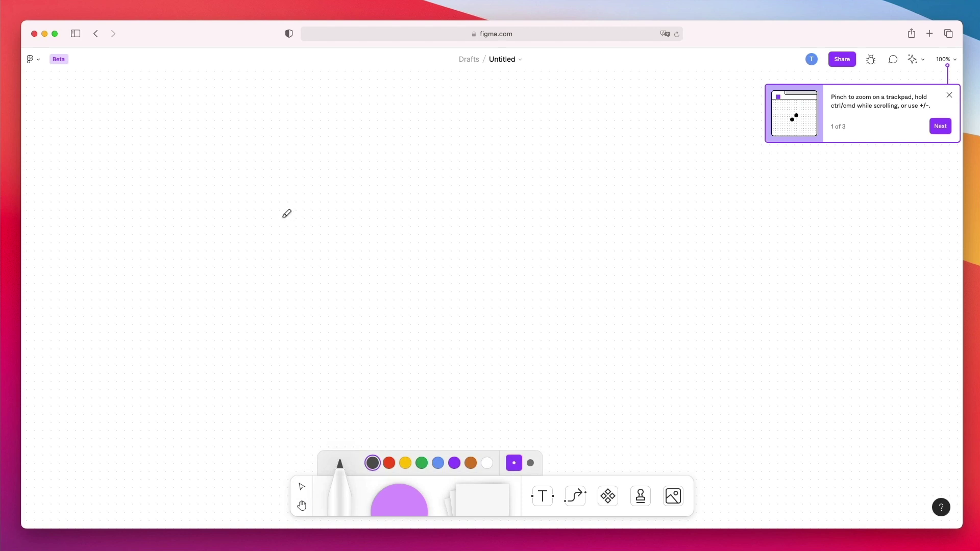
mouse_move(314, 164)
left_mouse_down()
mouse_move(290, 172)
mouse_move(277, 208)
mouse_move(323, 267)
mouse_move(239, 343)
left_mouse_up()
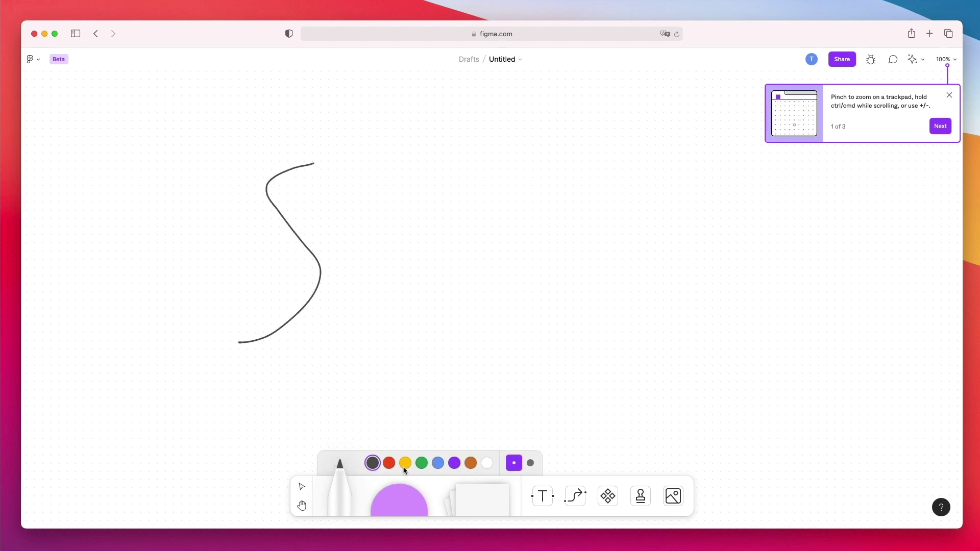
left_click(422, 463)
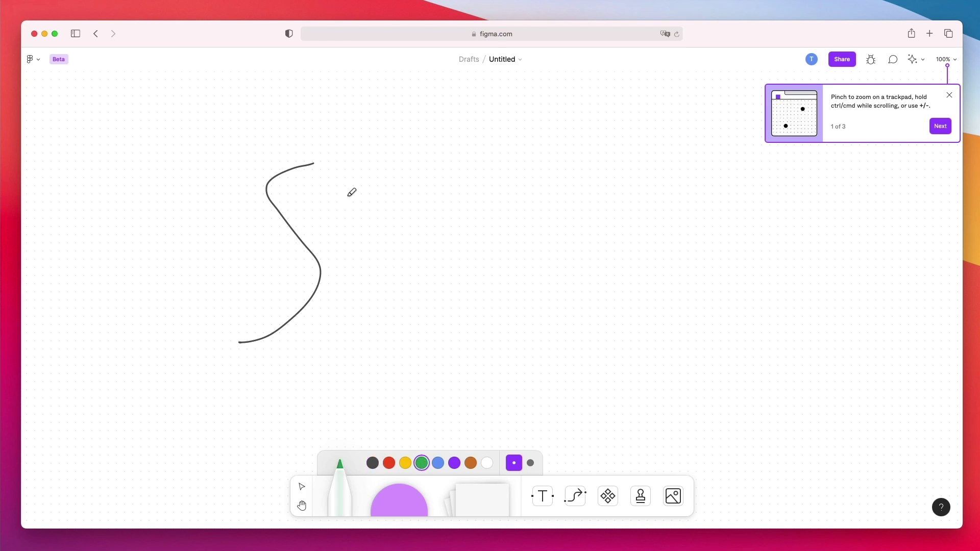
mouse_move(349, 186)
left_mouse_down()
mouse_move(353, 222)
mouse_move(396, 267)
mouse_move(378, 326)
mouse_move(366, 354)
left_mouse_up()
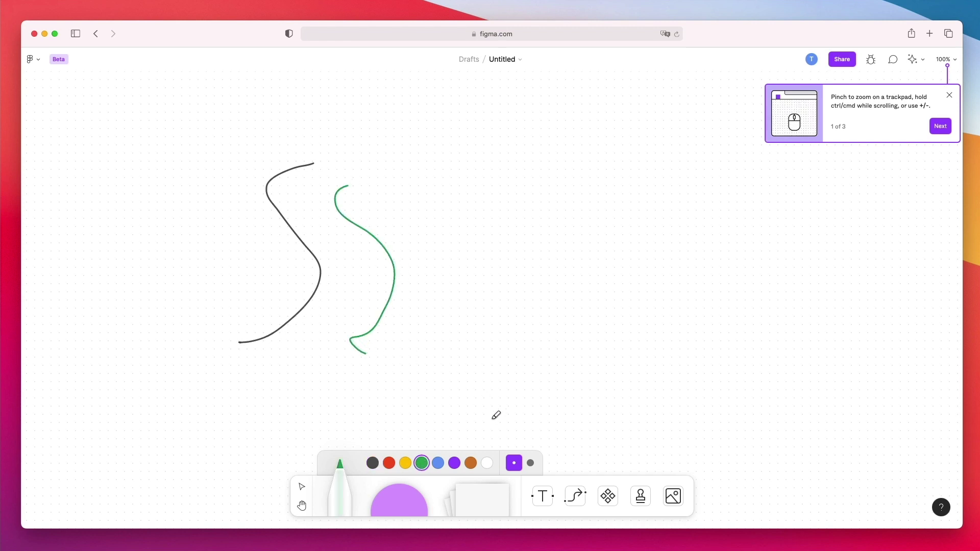
left_click(531, 463)
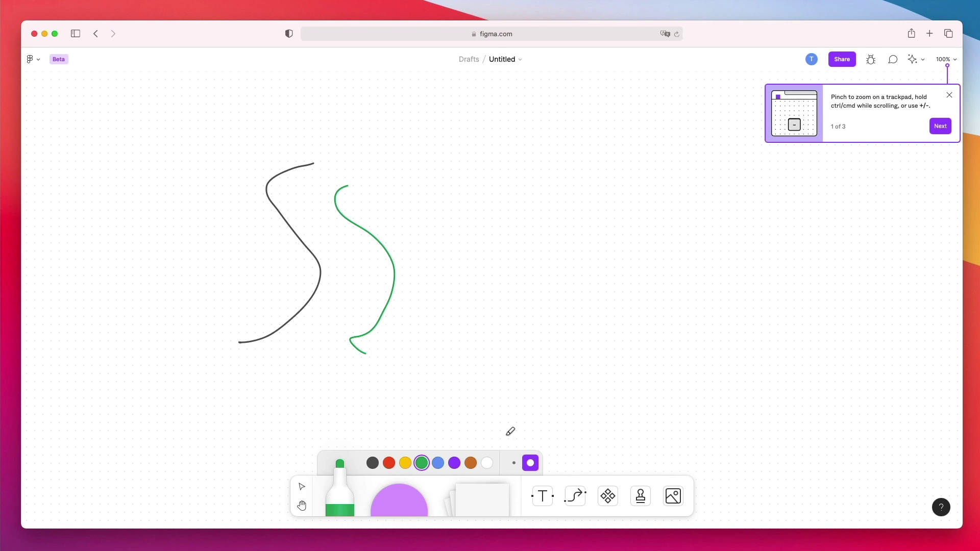
mouse_move(431, 328)
left_mouse_down()
mouse_move(444, 290)
mouse_move(417, 209)
mouse_move(416, 177)
mouse_move(430, 145)
left_mouse_up()
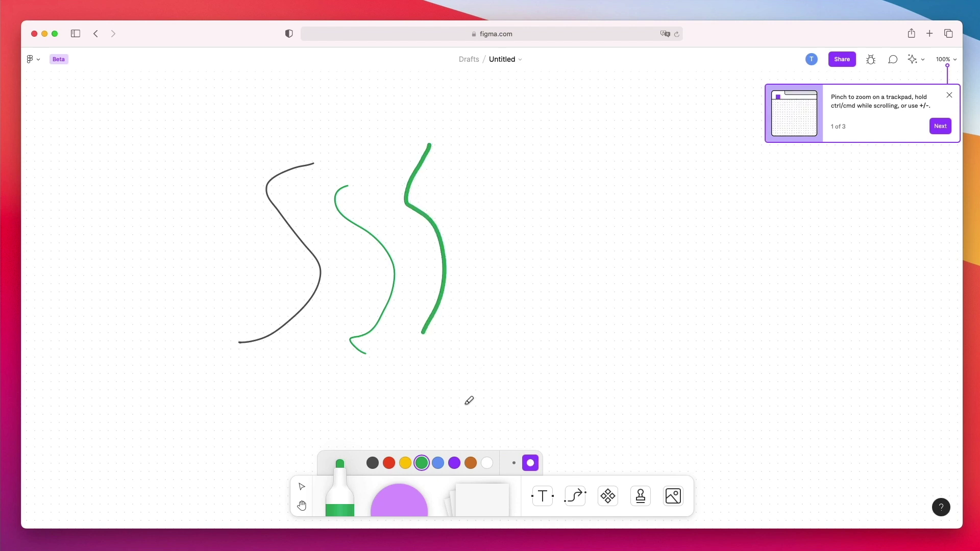
Place a purple rounded rectangle labelled 'hsjdsakjhsajkhsdjdsa' on the board
scroll(424, 450, "right", 2)
left_click(402, 501)
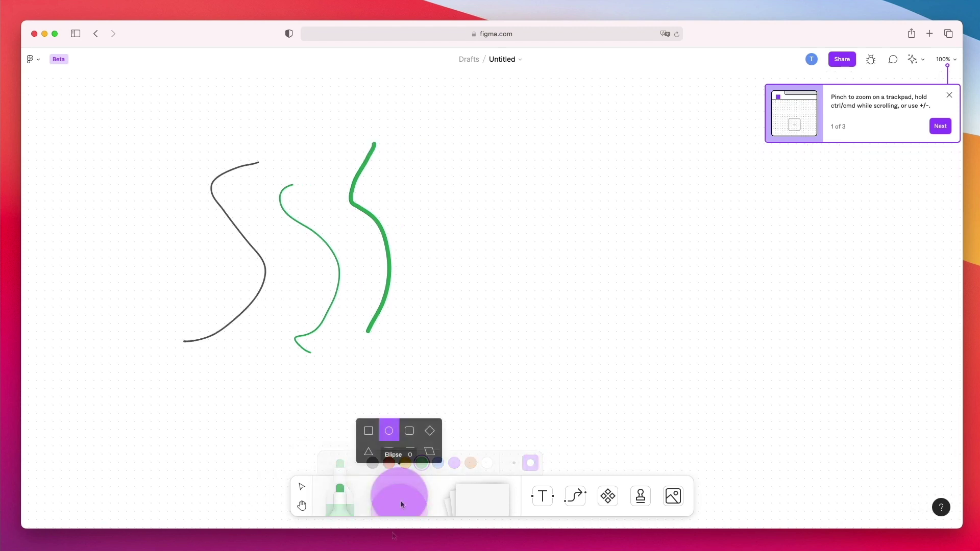
left_click(410, 432)
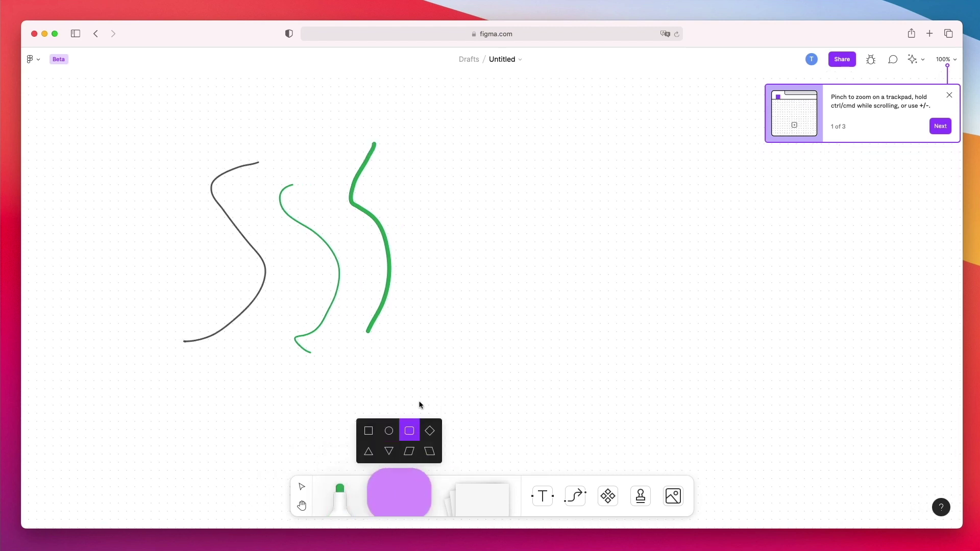
left_click(431, 154)
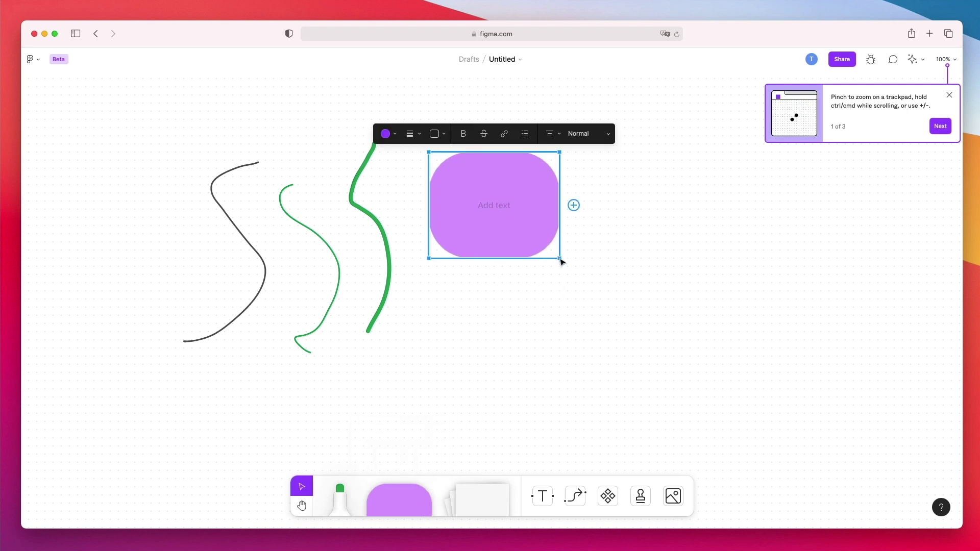
type("hsjdsakjhsajkhsd")
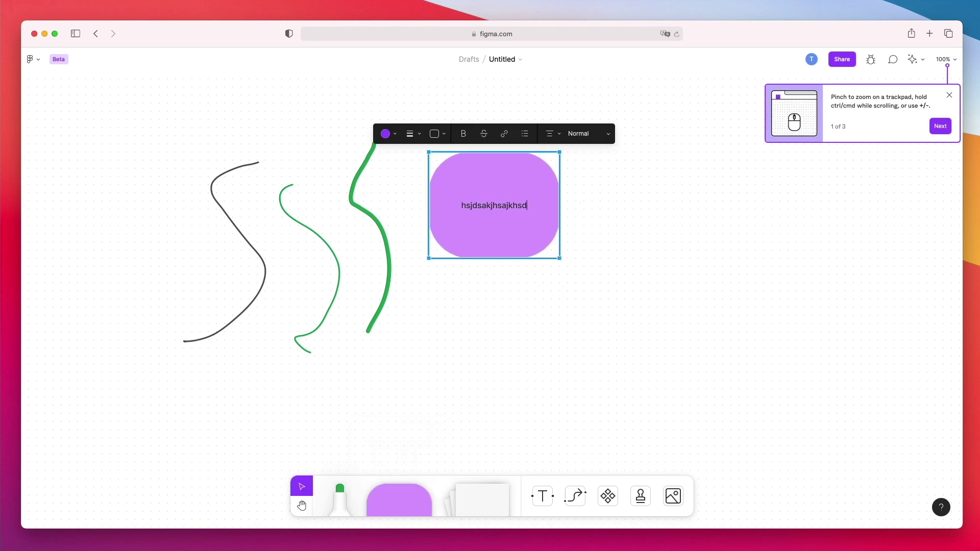
type("jdsa")
left_click(584, 217)
Add four arrow-connected shapes: below, above, right of the top one, and below that
left_click(521, 223)
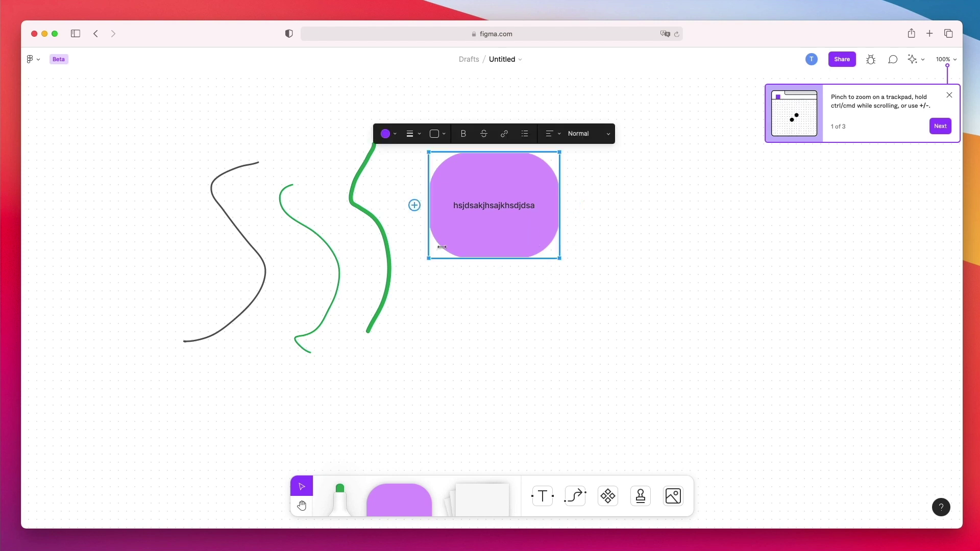
left_click(495, 273)
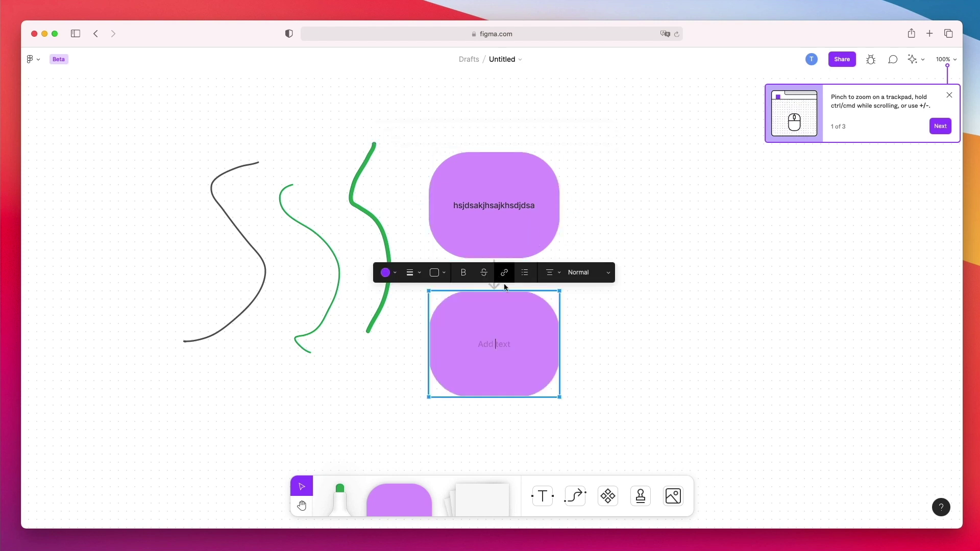
double_click(542, 210)
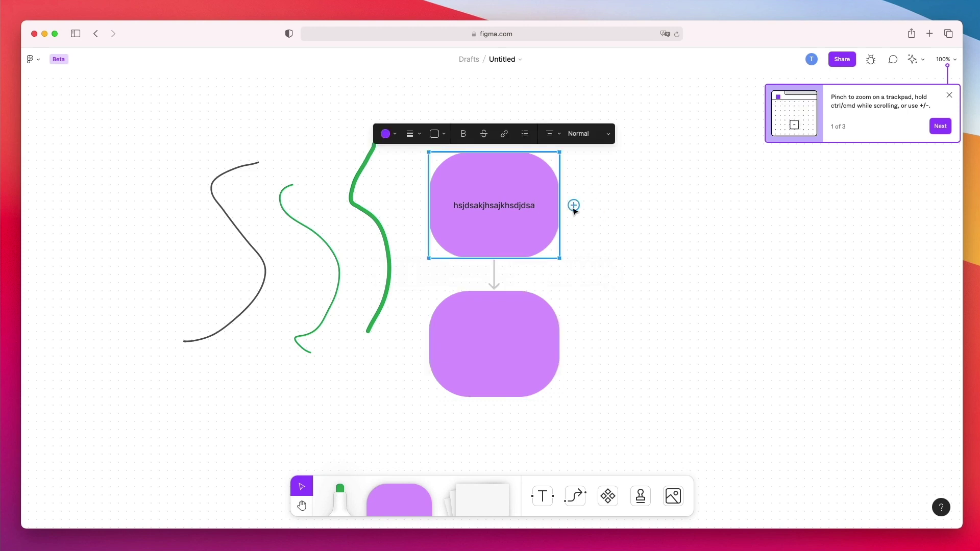
left_click(494, 105)
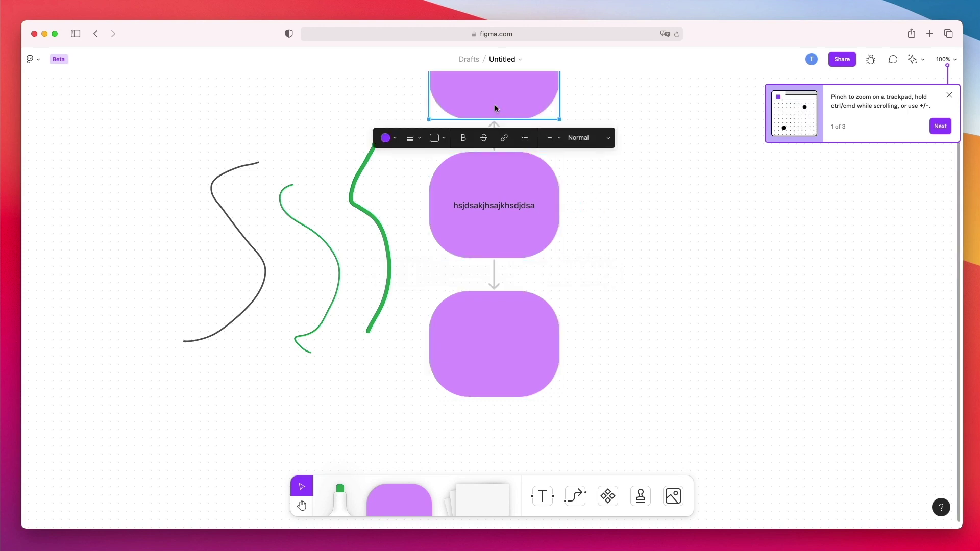
scroll(544, 192, "up", 3)
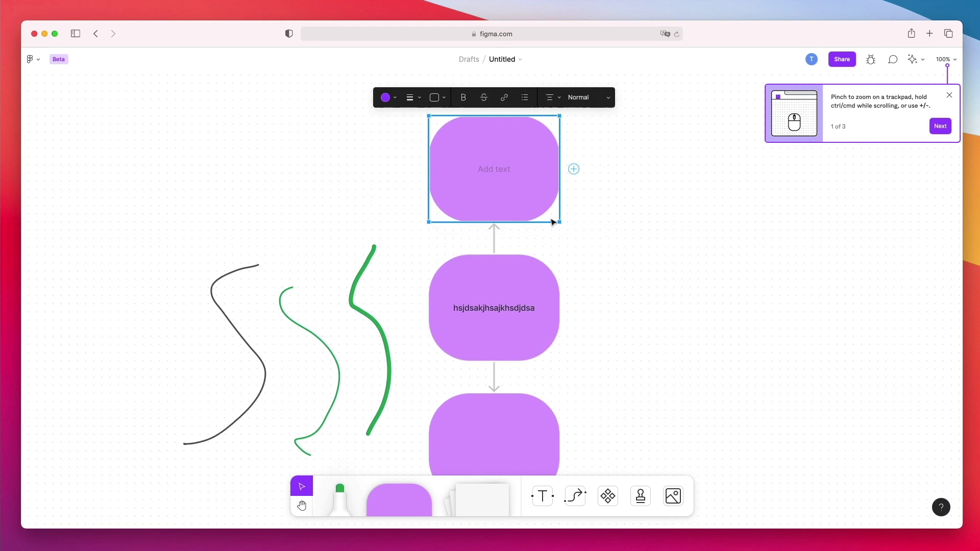
left_click(574, 169)
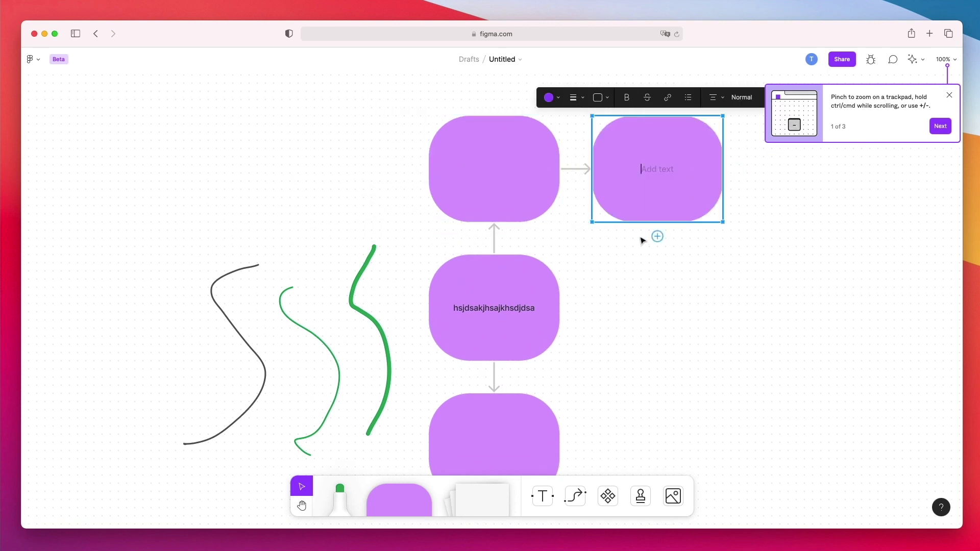
left_click(657, 236)
scroll(635, 284, "down", 5)
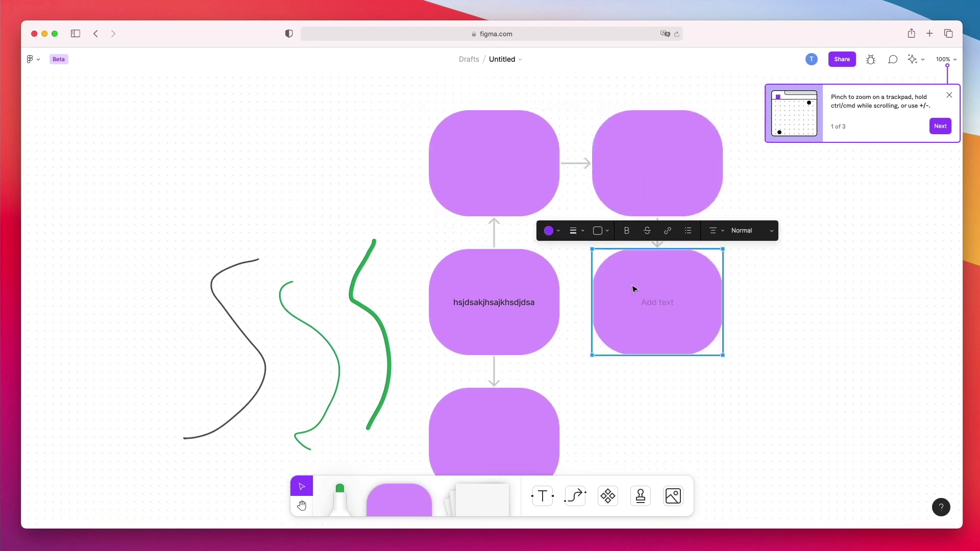
scroll(633, 285, "up", 3)
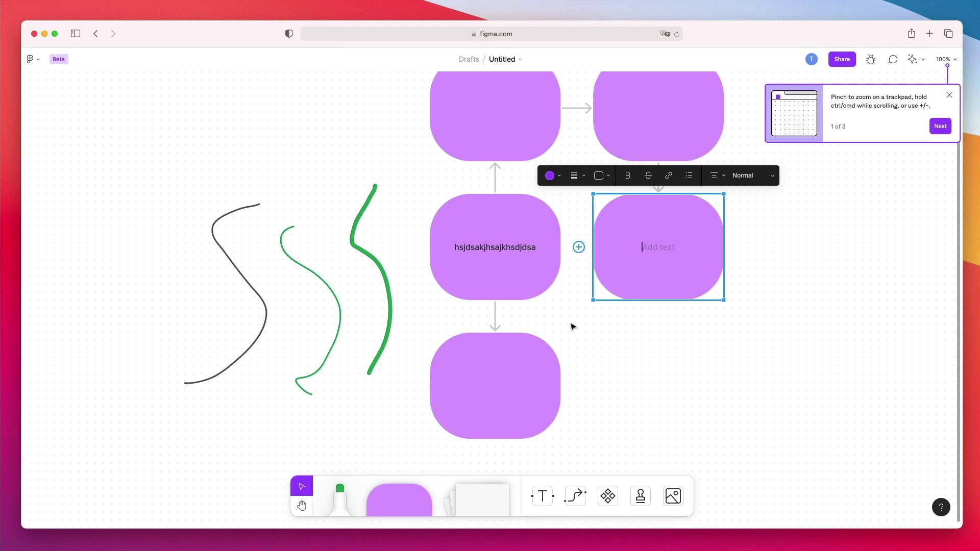
scroll(573, 327, "up", 3)
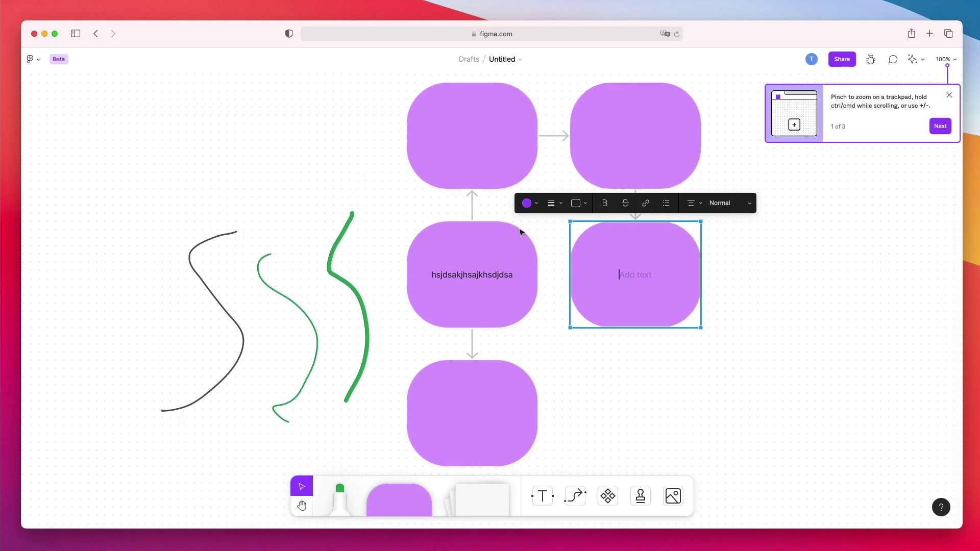
scroll(505, 378, "down", 2)
Place a sticky note reading 'sdjkhskshjasad' beside the flowchart and colour it yellow
left_click(489, 506)
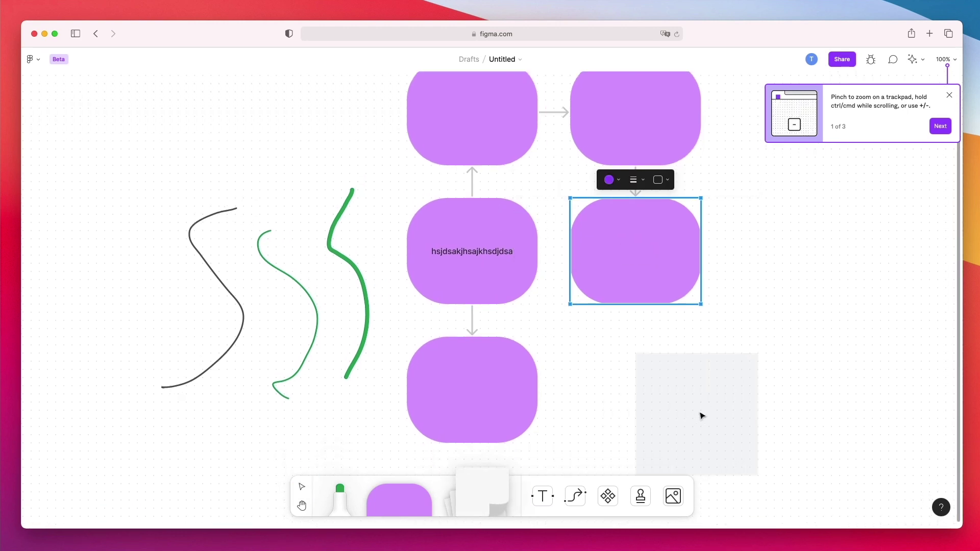
scroll(700, 411, "right", 4)
scroll(700, 412, "down", 3)
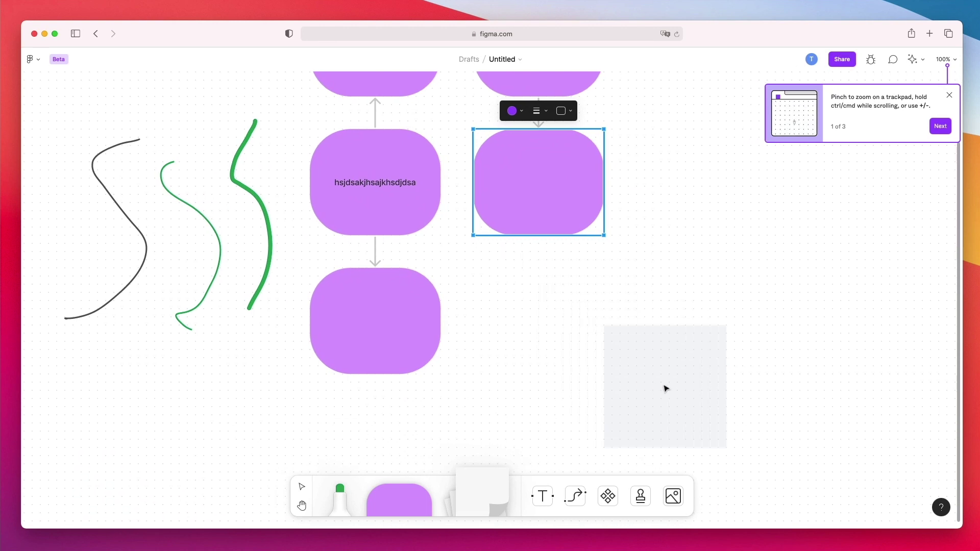
left_click(597, 366)
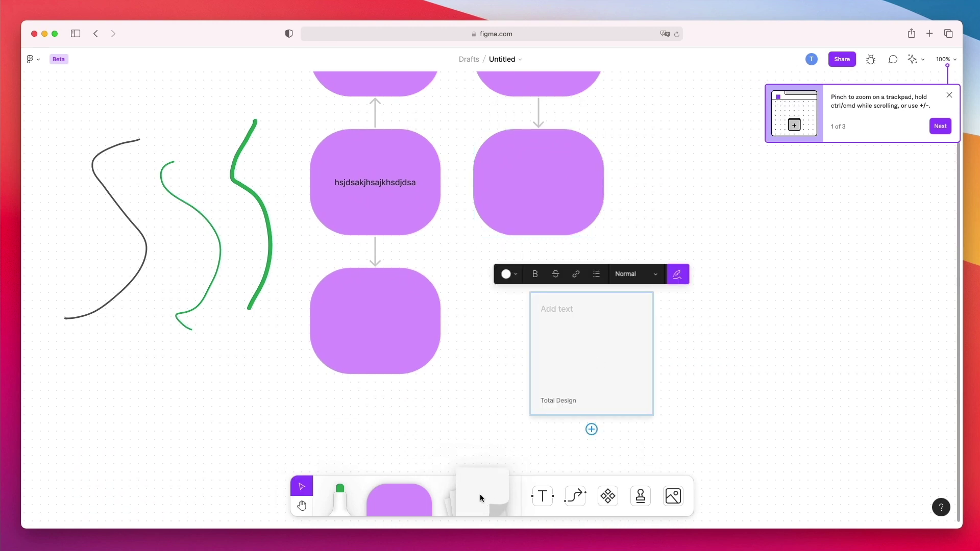
scroll(561, 395, "down", 1)
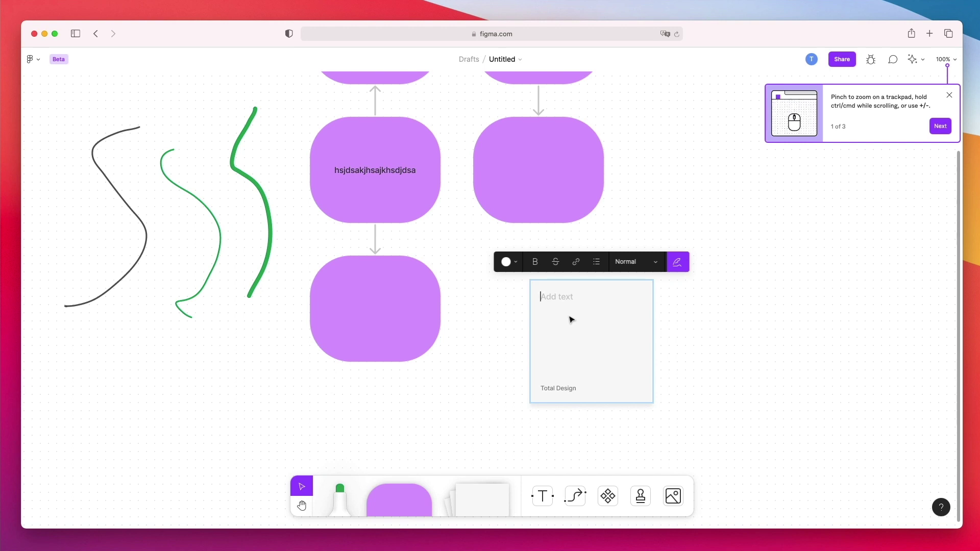
type("sdjkhskshjasad")
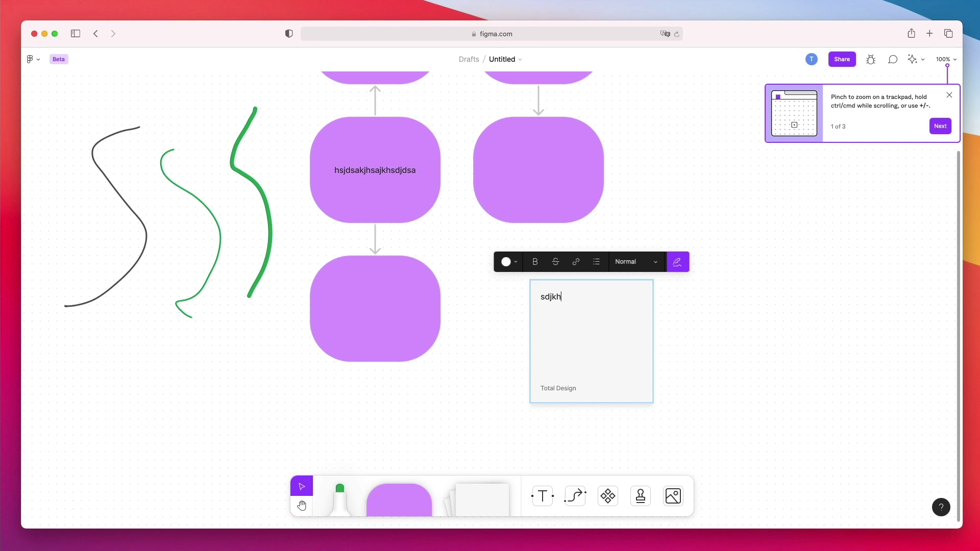
left_click(506, 263)
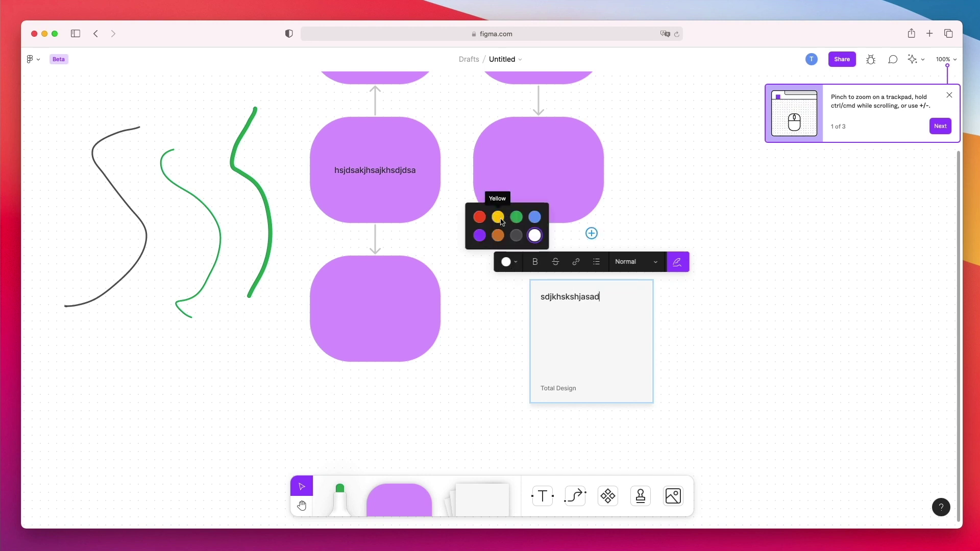
left_click(501, 221)
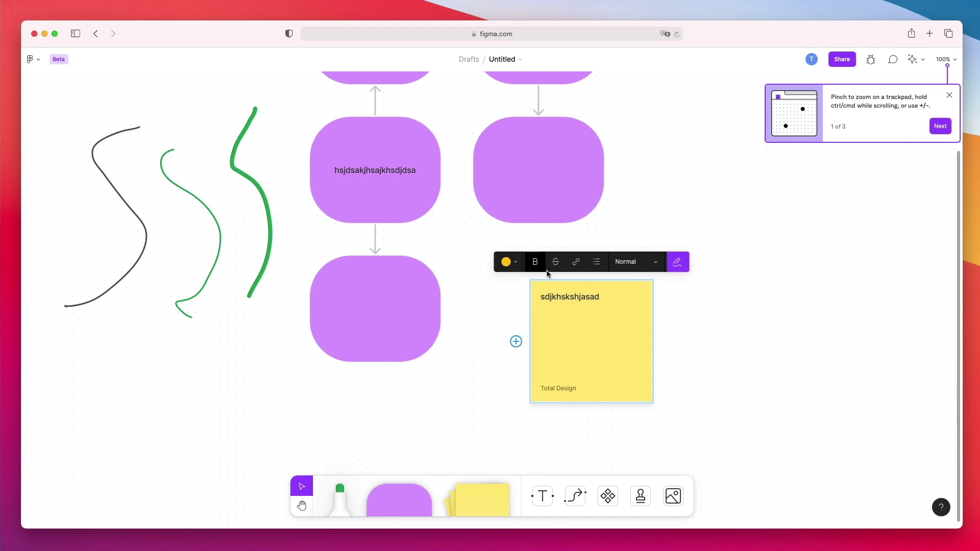
Make the note text bold and, after trying Heading and Title, set it to Subheading
double_click(595, 300)
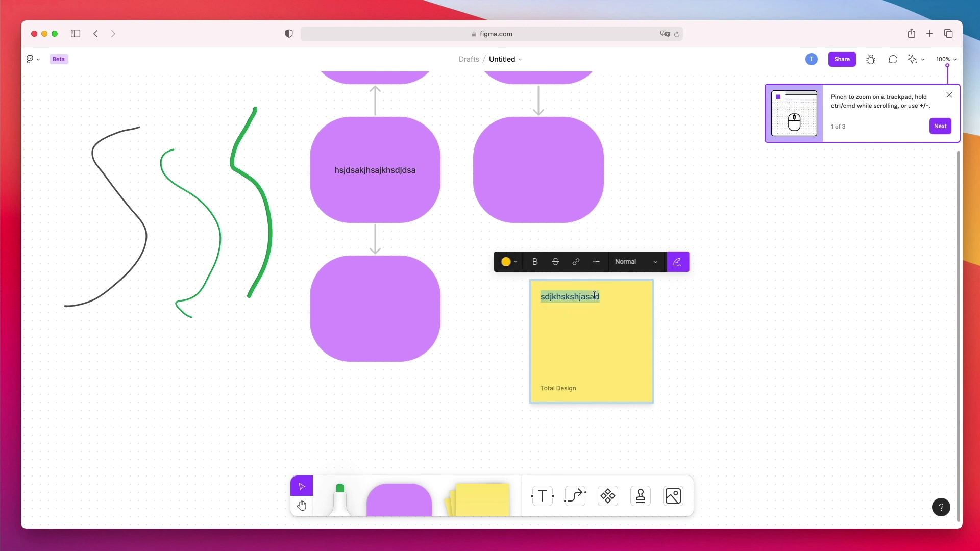
left_click(536, 263)
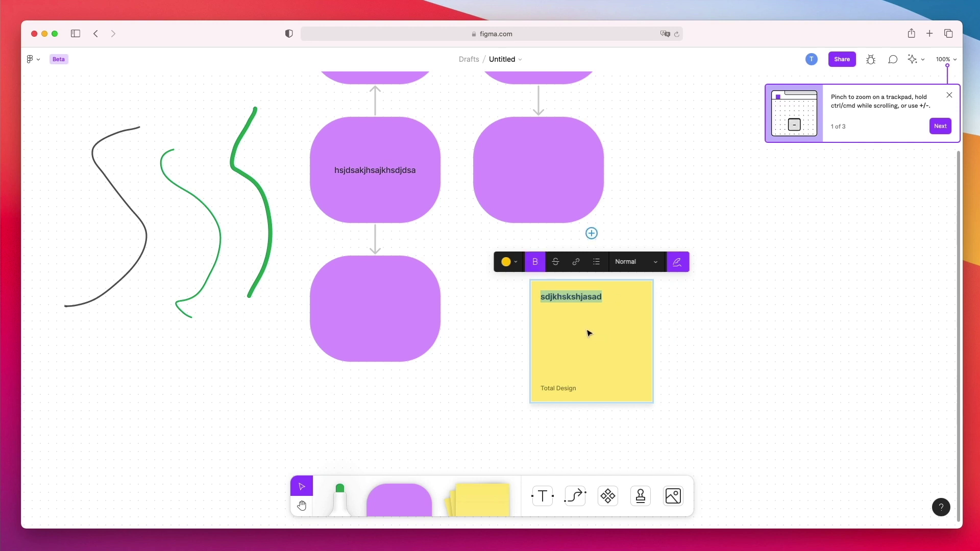
left_click(557, 263)
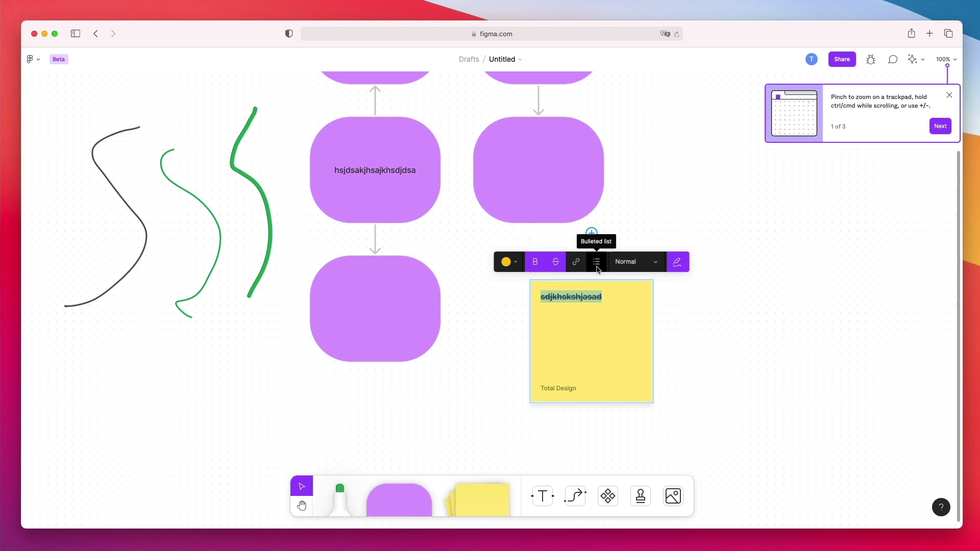
left_click(635, 263)
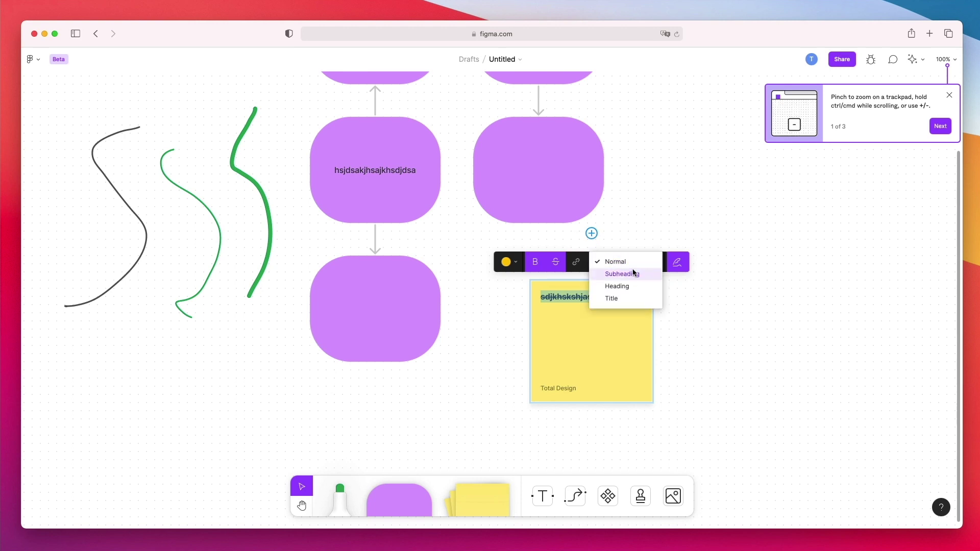
left_click(637, 285)
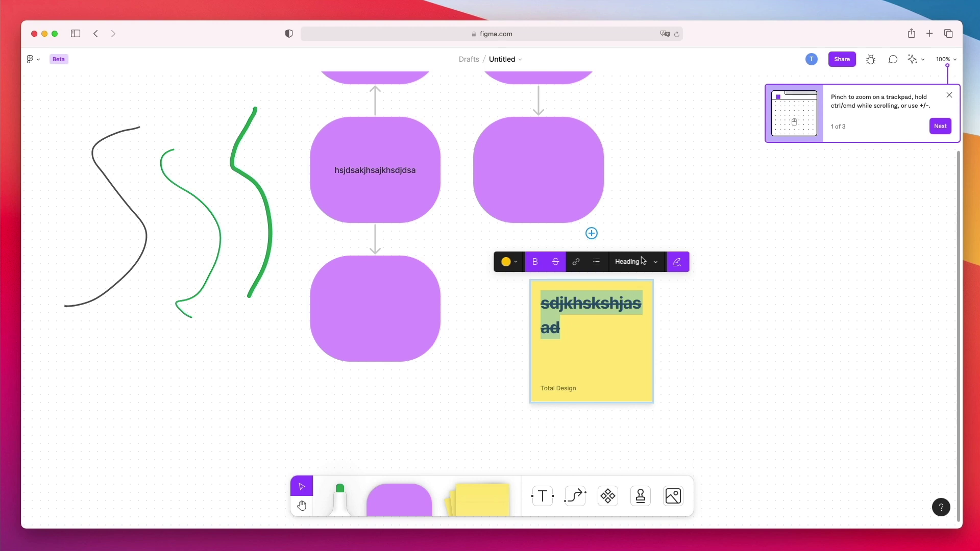
left_click(636, 262)
left_click(636, 274)
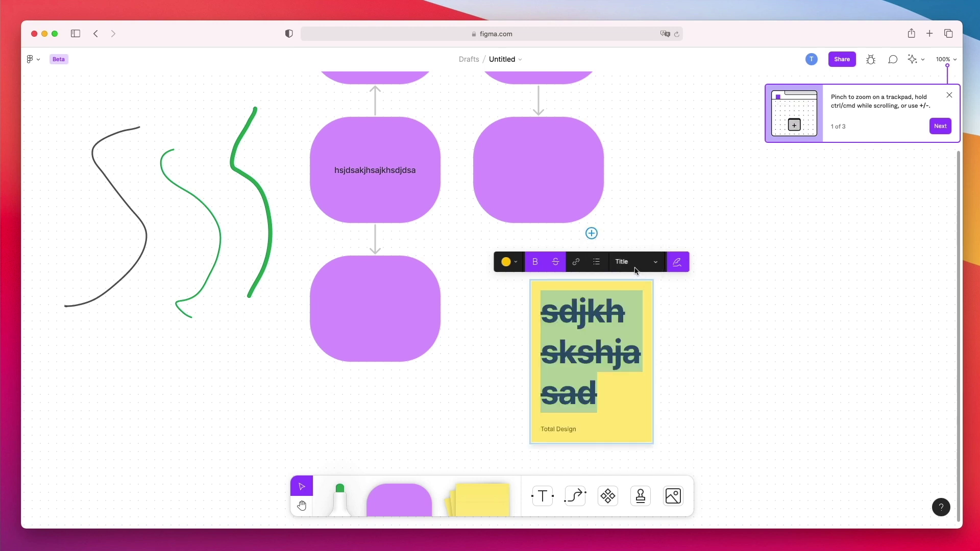
left_click(636, 263)
left_click(627, 243)
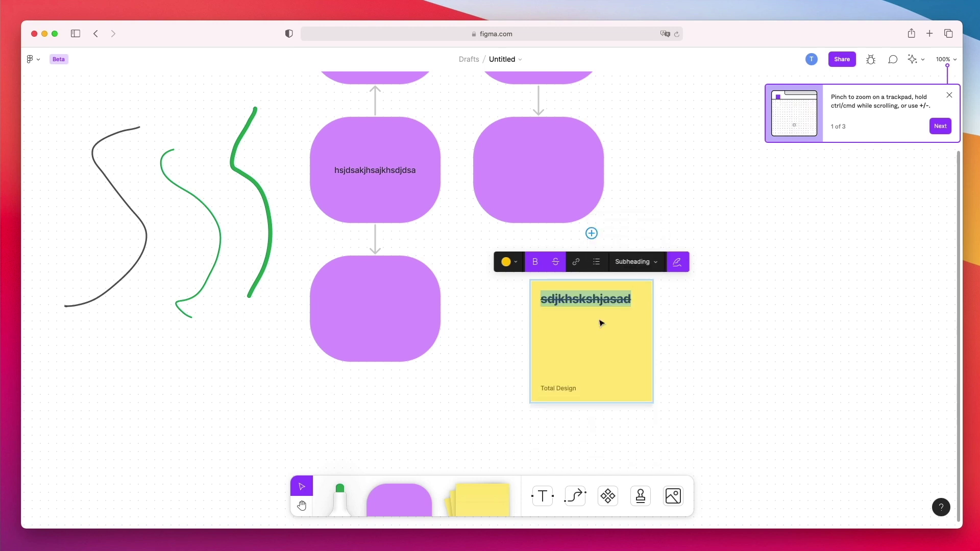
key("Escape")
Remove the strikethrough from the 'sdjkhskshjasad' note text and deselect the note
scroll(614, 296, "down", 2)
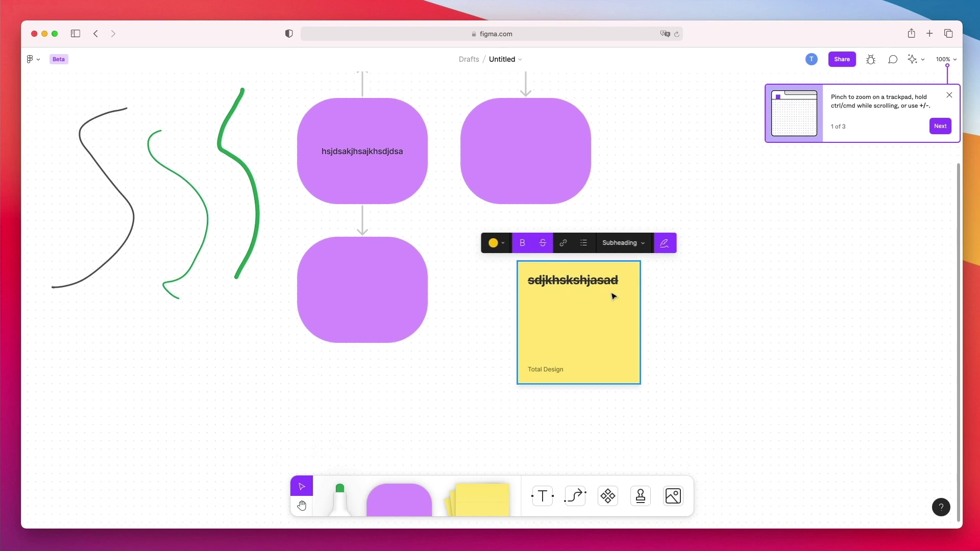
double_click(580, 285)
left_click(543, 243)
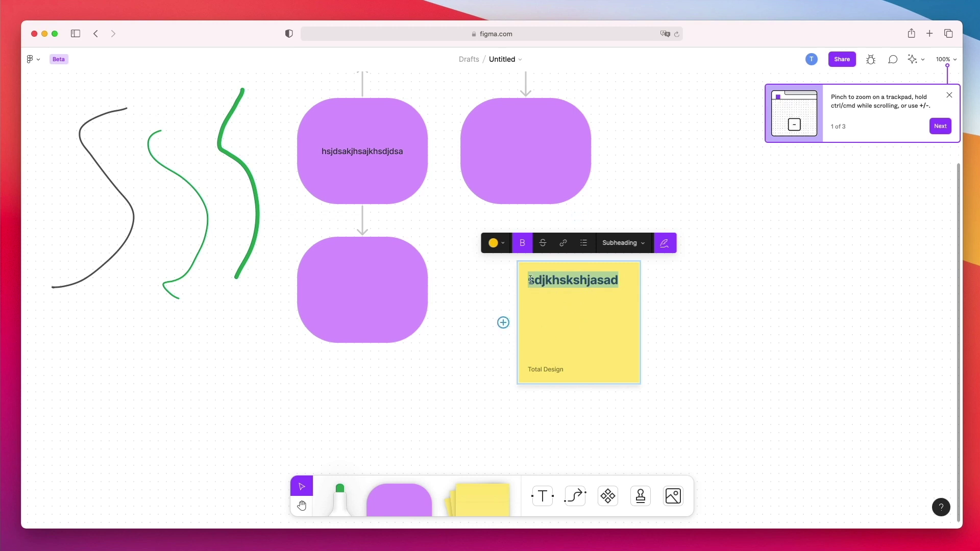
left_click(486, 331)
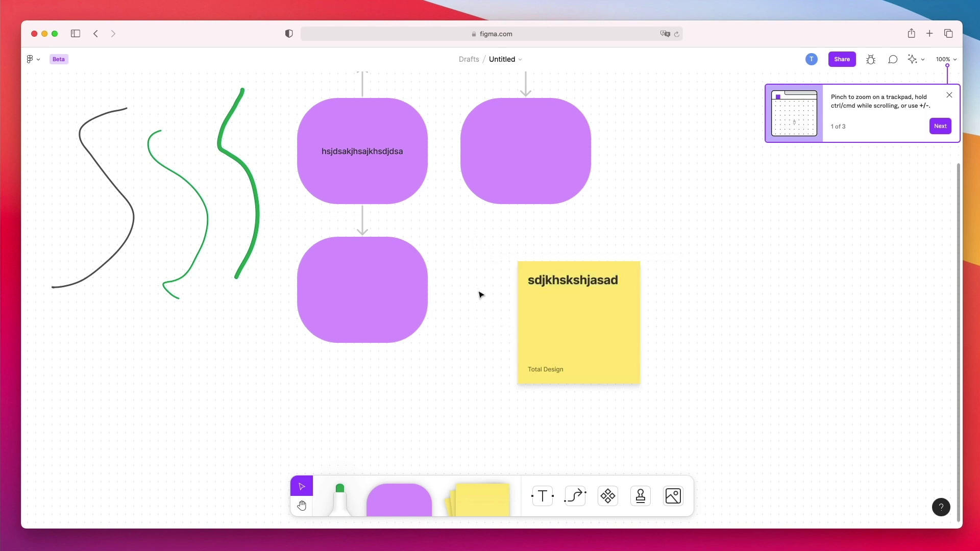
Add blank sticky notes above, to the right, below-right and left of the 'sdjkhskshjasad' note
left_click(582, 325)
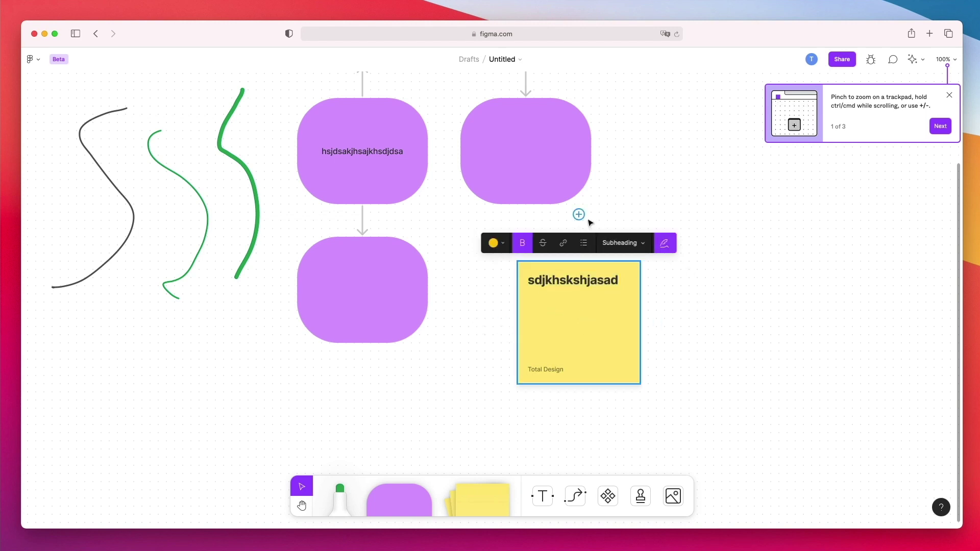
left_click(580, 215)
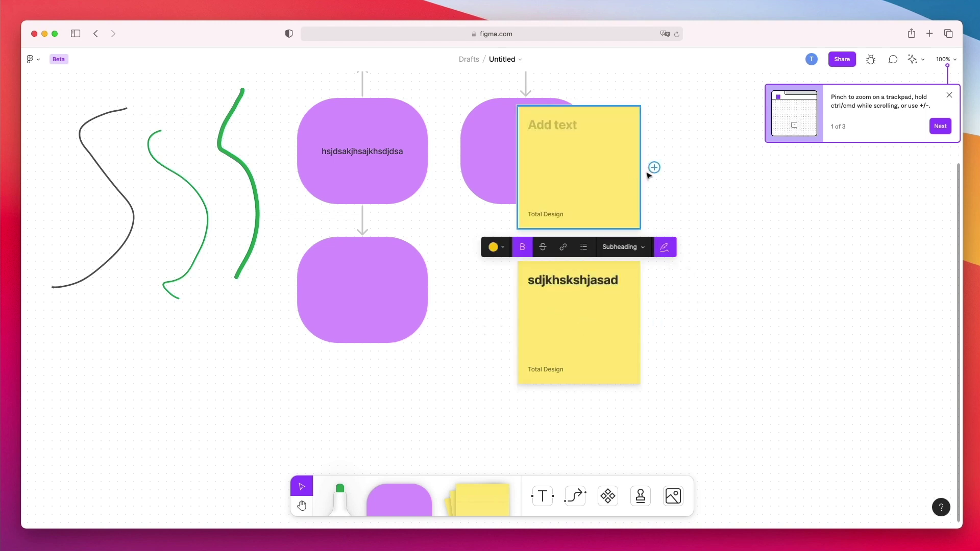
left_click(654, 168)
left_click(736, 268)
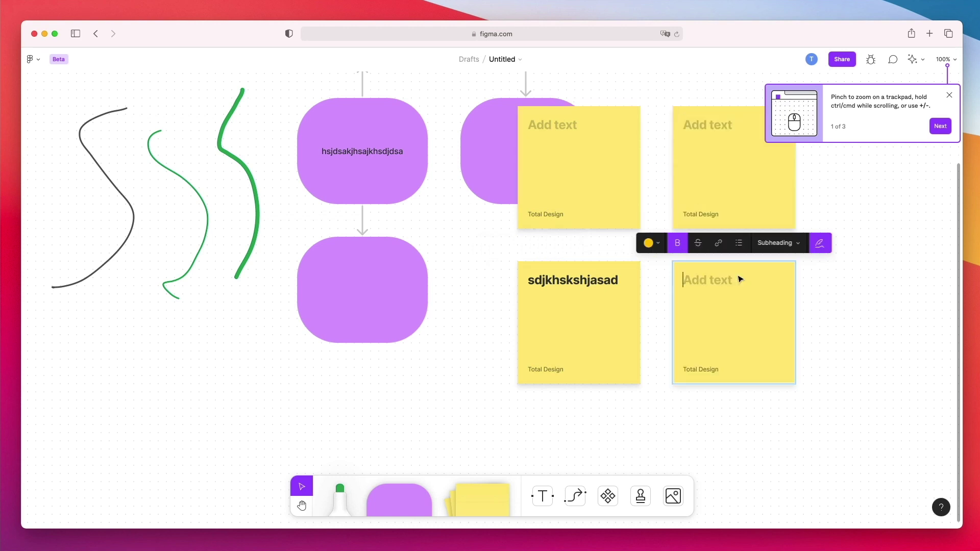
left_click(606, 341)
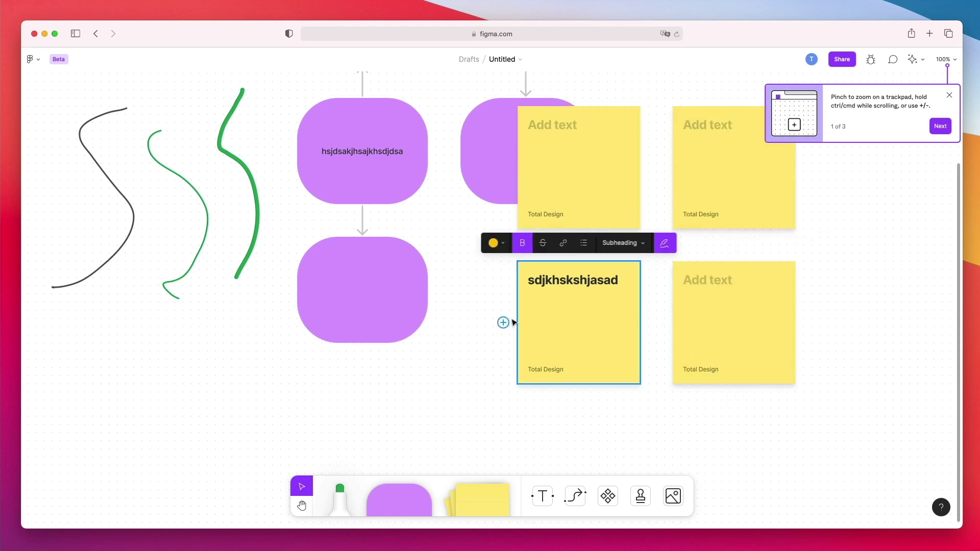
left_click(504, 323)
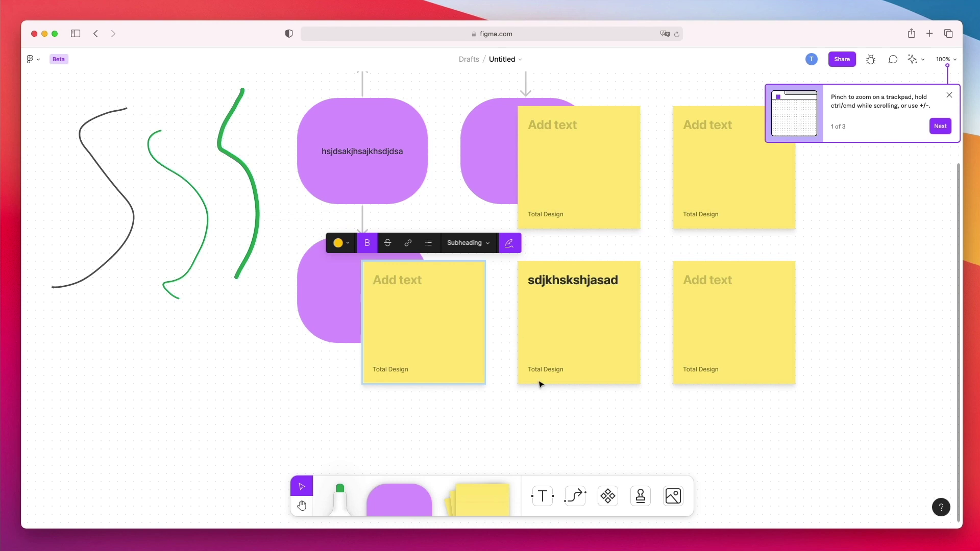
scroll(541, 384, "down", 4)
scroll(541, 386, "up", 1)
left_click(519, 354)
scroll(524, 356, "down", 1)
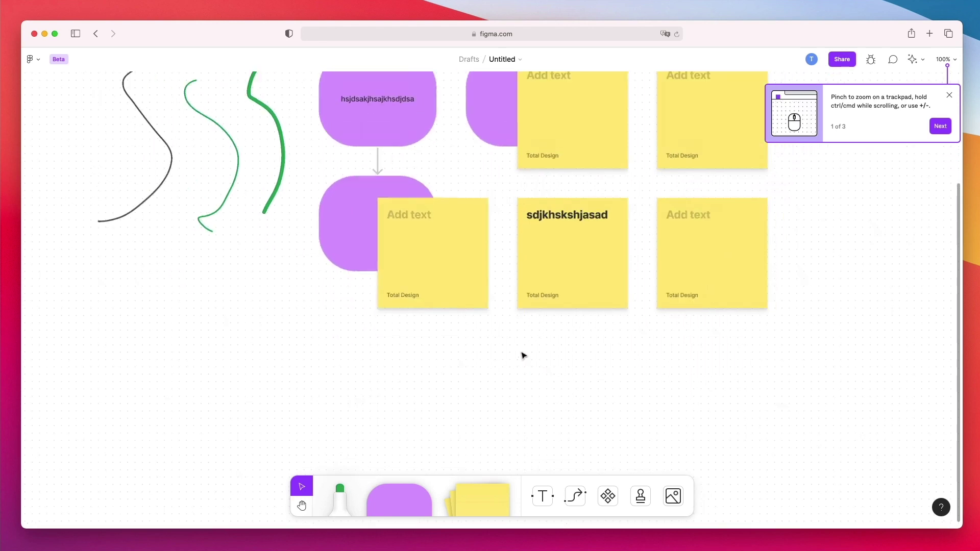
scroll(524, 356, "down", 8)
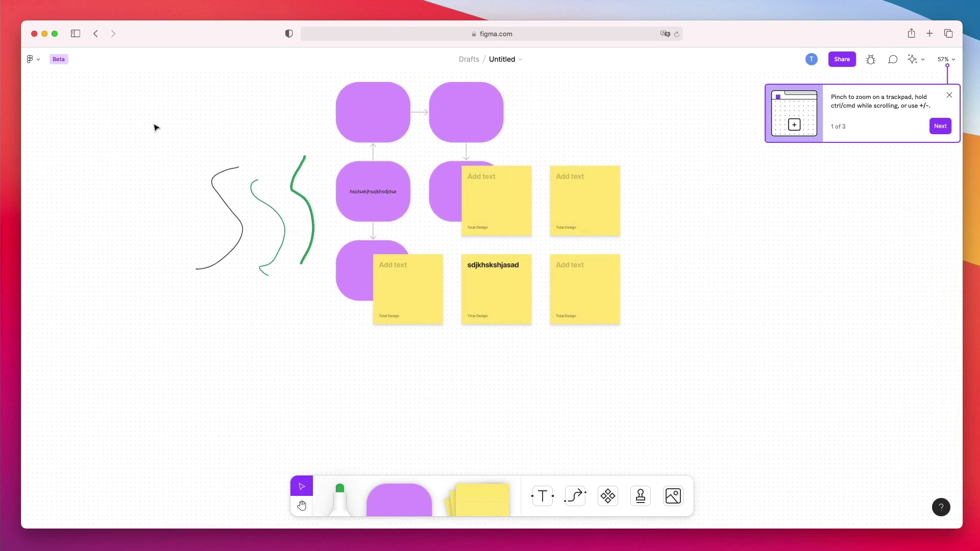
Delete the three freehand pencil strokes
left_click_drag(175, 134, 317, 267)
key("Delete")
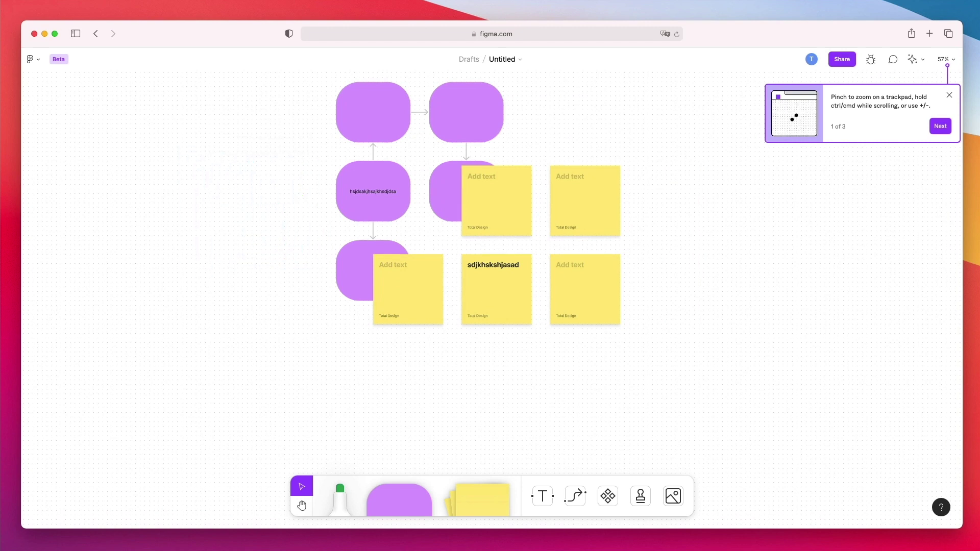
scroll(235, 175, "up", 2)
Give the four upper flowchart shapes a blue fill and dashed outlines
left_click_drag(342, 134, 526, 169)
scroll(401, 102, "down", 2)
scroll(400, 102, "up", 3)
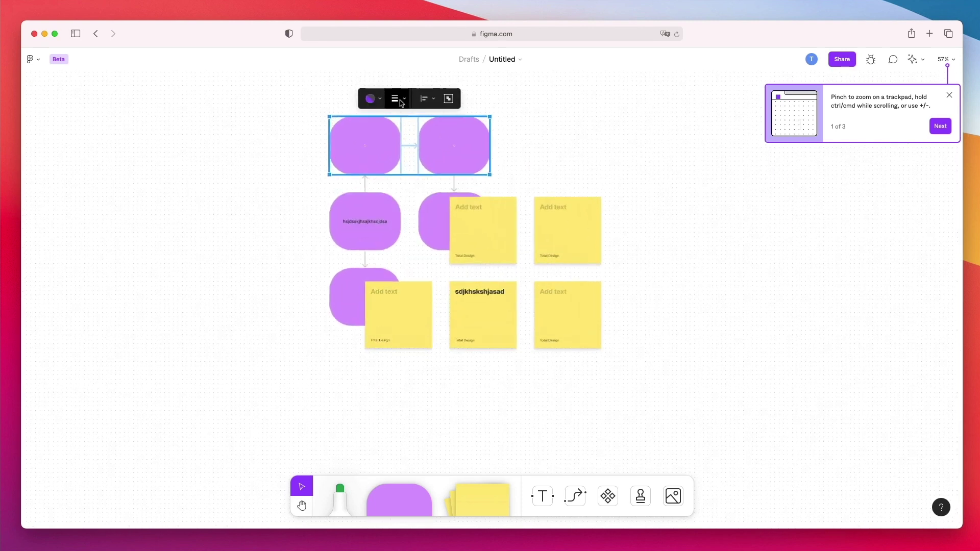
left_click_drag(276, 108, 278, 240)
scroll(275, 204, "left", 3)
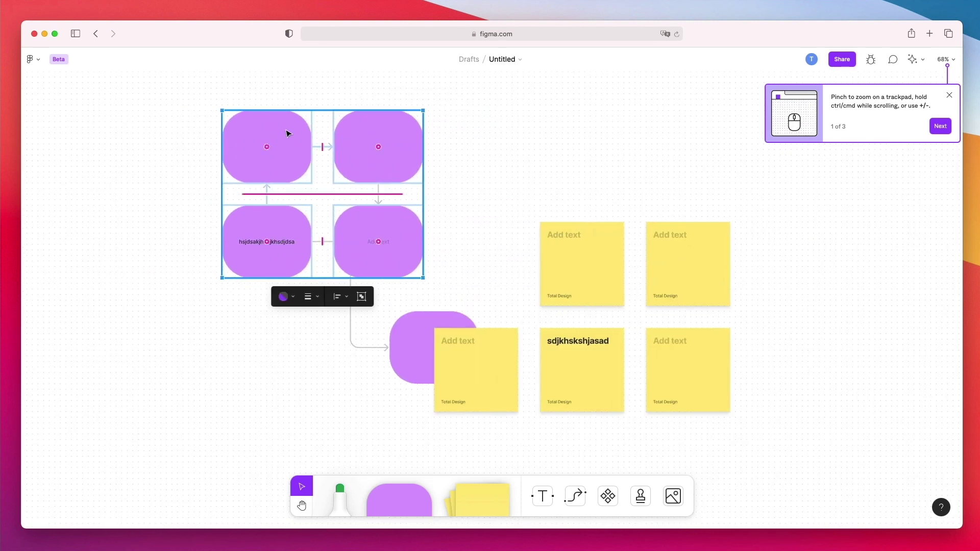
left_click(285, 297)
left_click(294, 252)
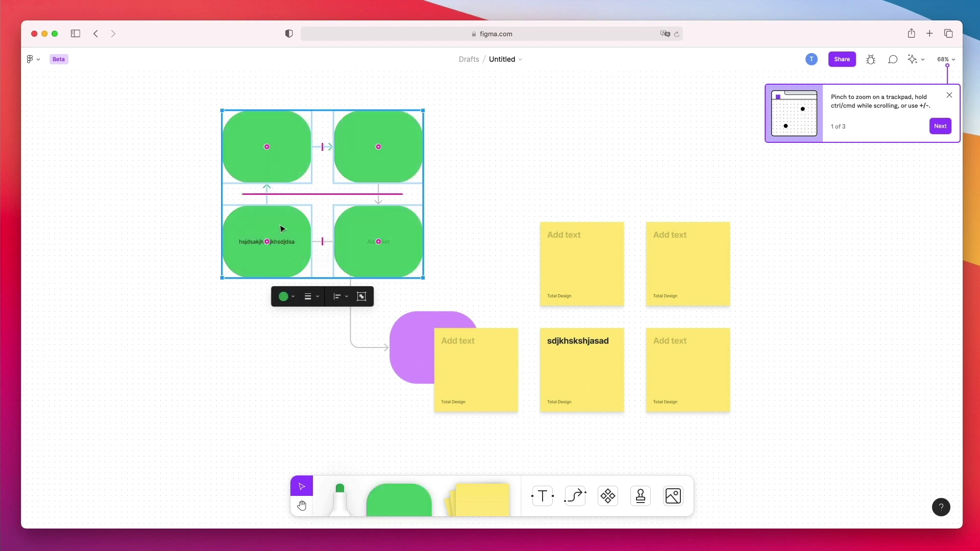
left_click(298, 301)
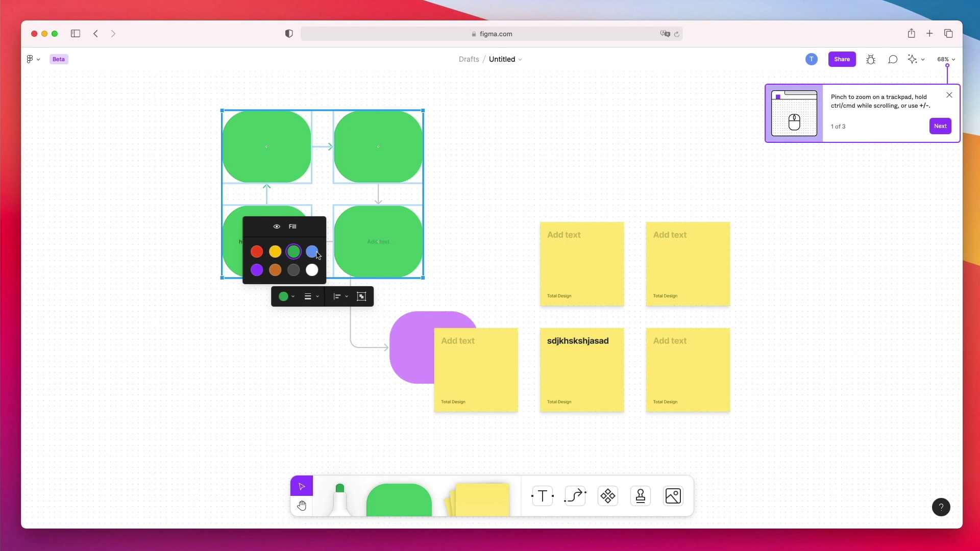
left_click(312, 252)
left_click(310, 297)
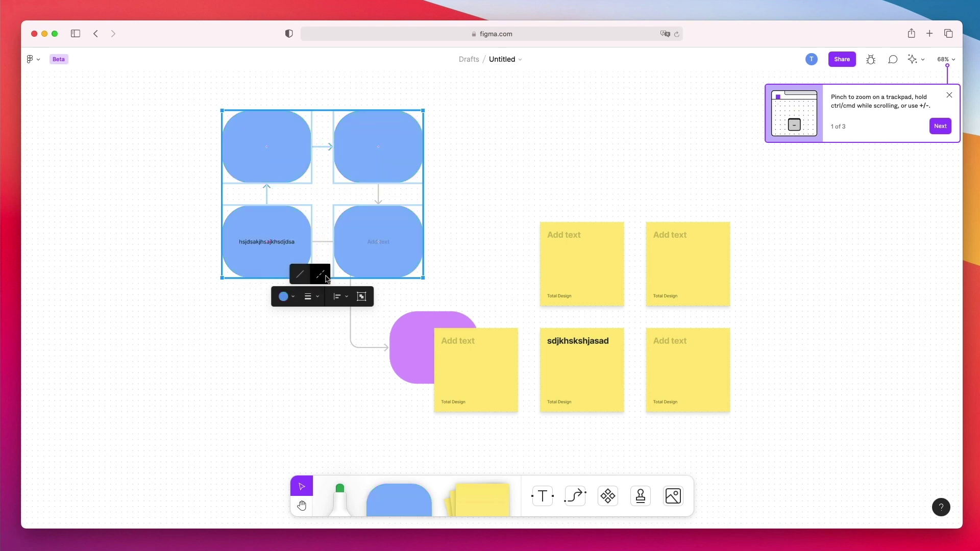
left_click(324, 275)
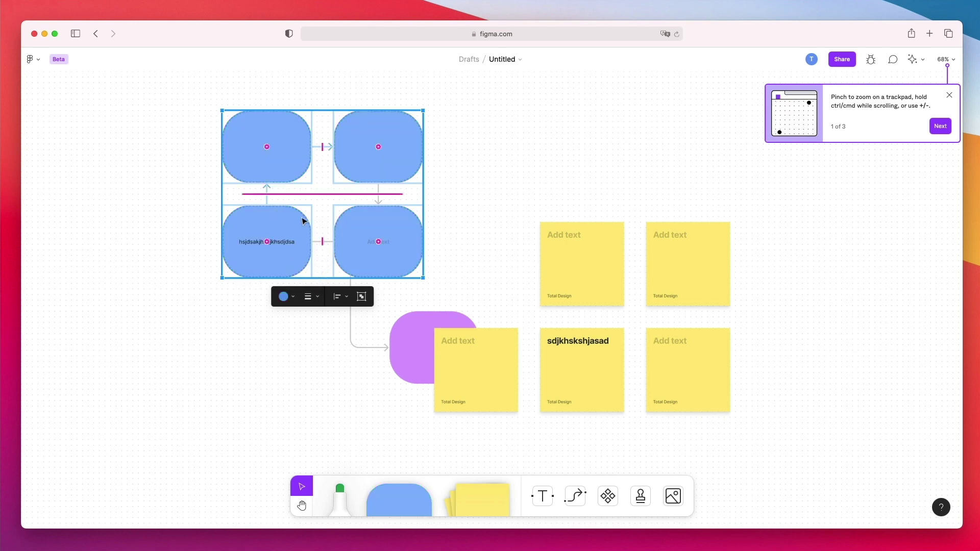
Remove the grid layout from the four selected flowchart shapes
scroll(303, 216, "up", 5)
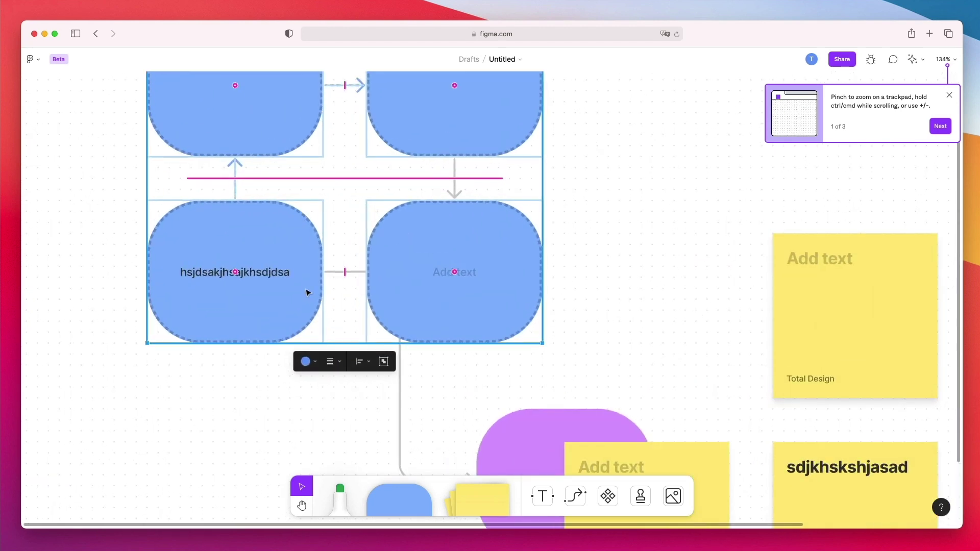
scroll(340, 264, "up", 2)
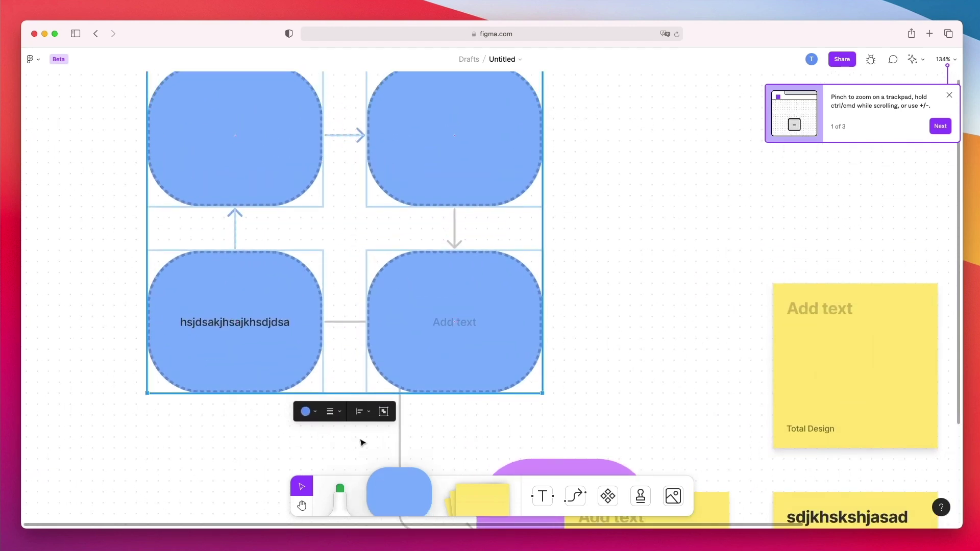
scroll(365, 424, "down", 3)
left_click(364, 352)
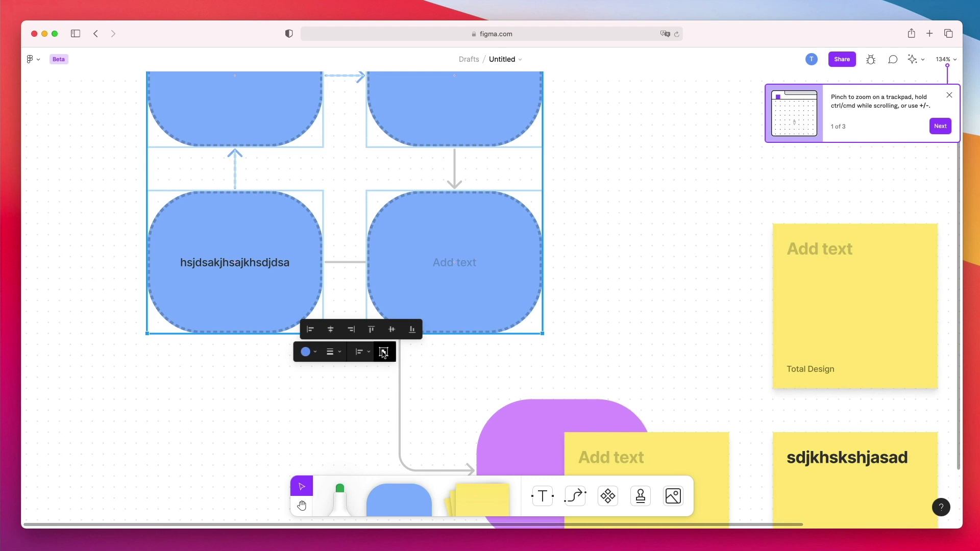
left_click(386, 356)
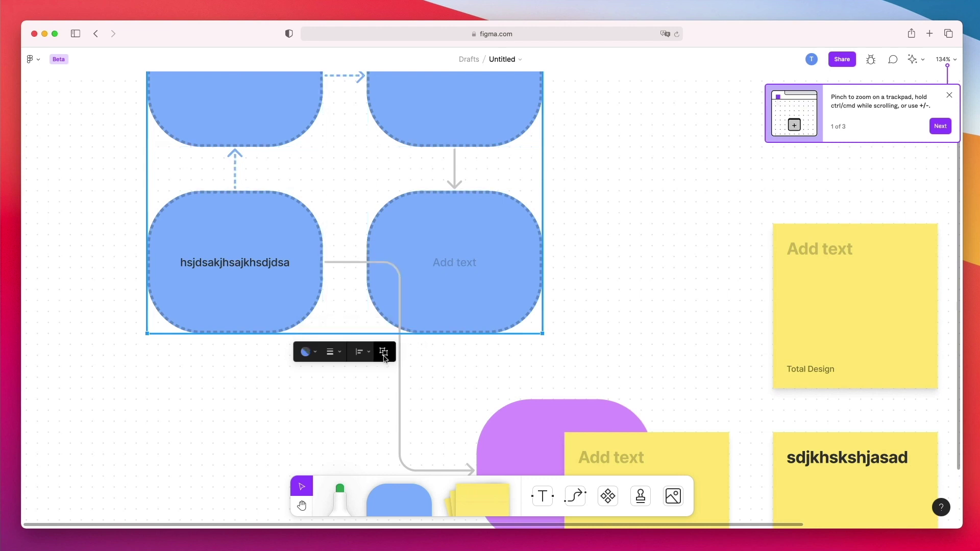
Try moving the group of flowchart shapes, then undo the move
scroll(309, 353, "down", 3)
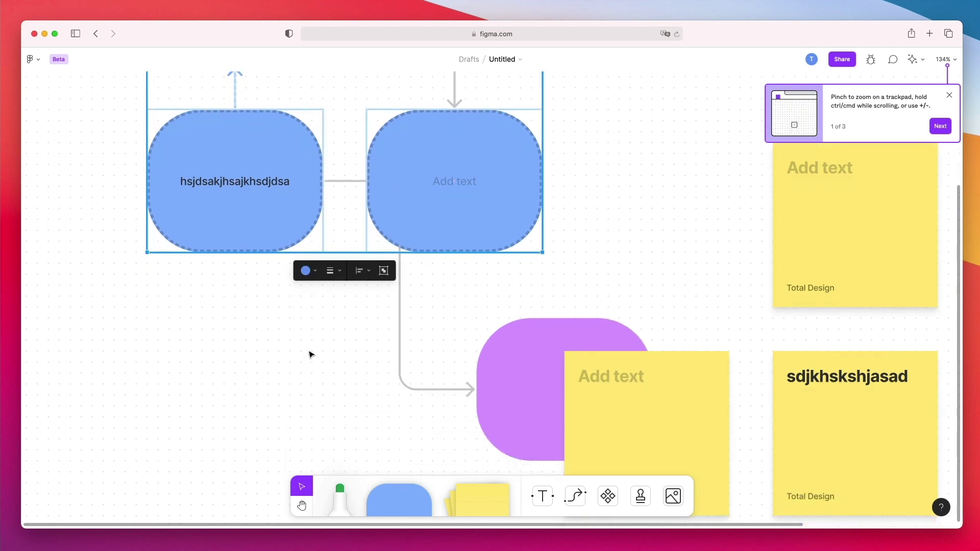
scroll(309, 352, "down", 5, "ctrl")
left_click_drag(434, 208, 324, 218)
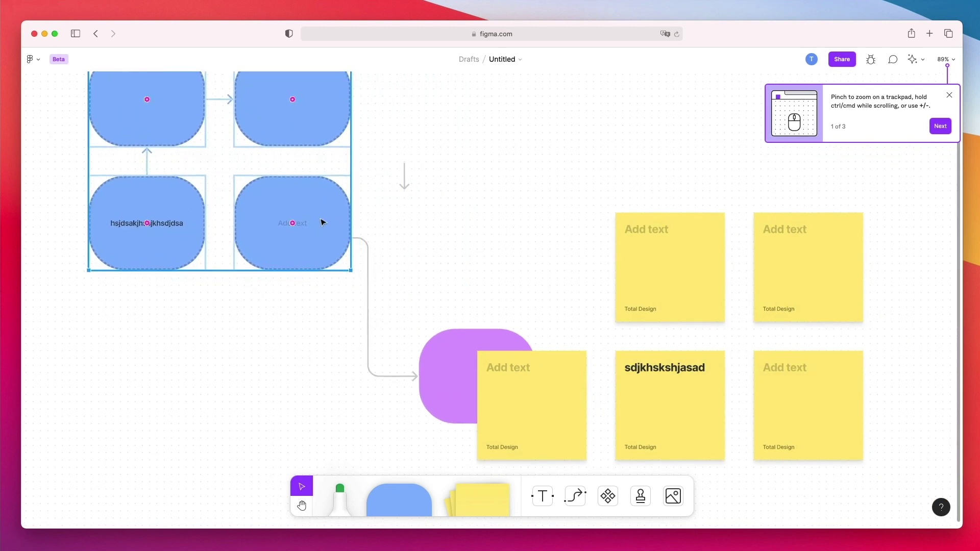
key("super+z")
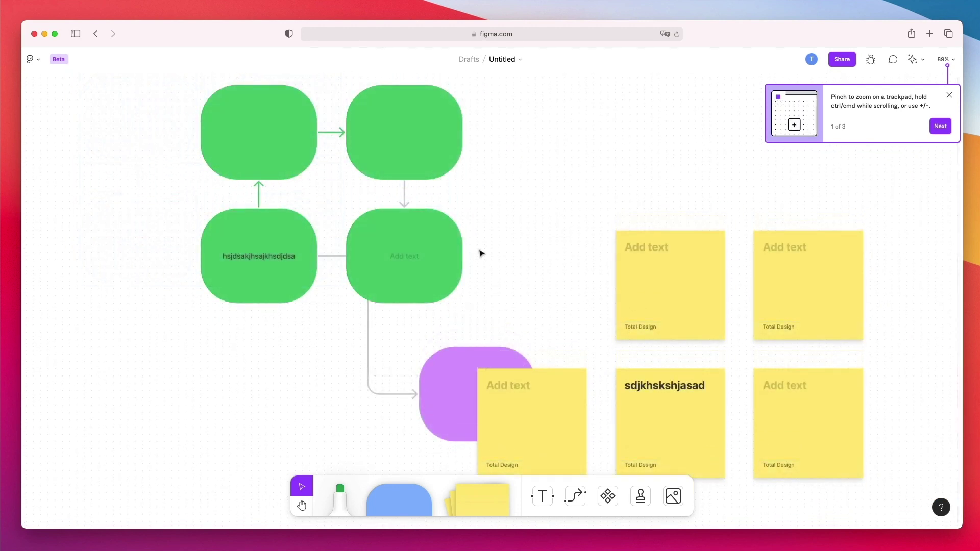
scroll(480, 254, "right", 3)
scroll(480, 254, "down", 2)
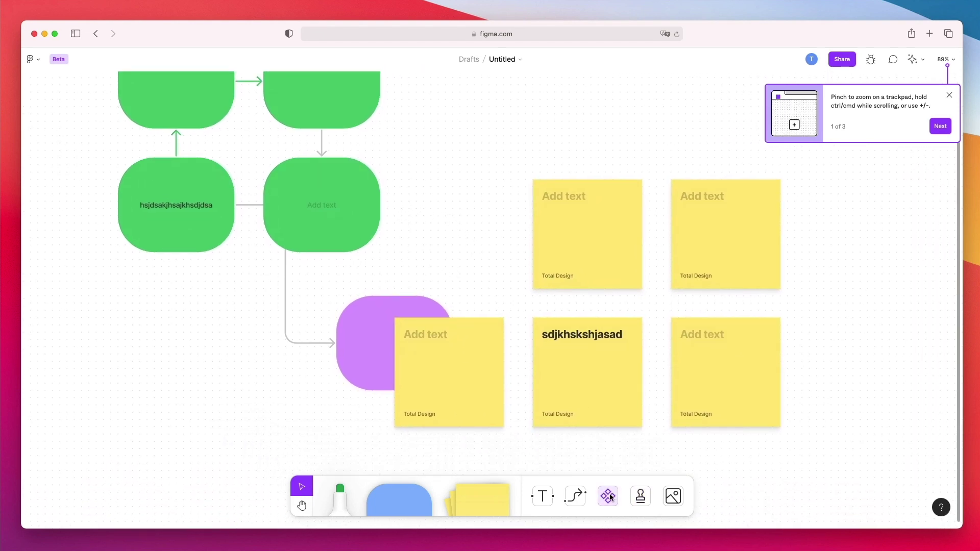
Connect the top-right green shape to the first sticky note with an arrow, and nudge the note left
left_click(576, 496)
scroll(492, 303, "up", 2)
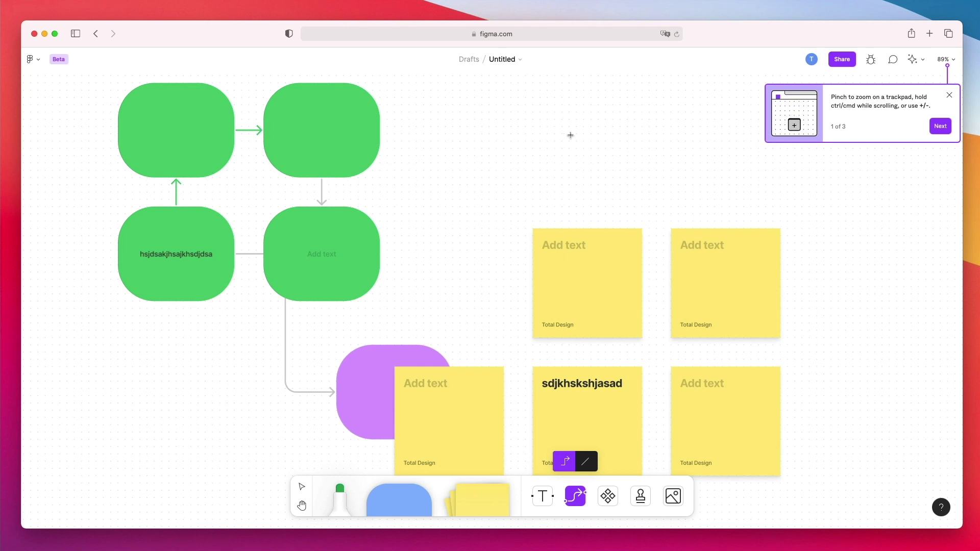
left_click_drag(382, 132, 592, 234)
scroll(604, 182, "up", 2)
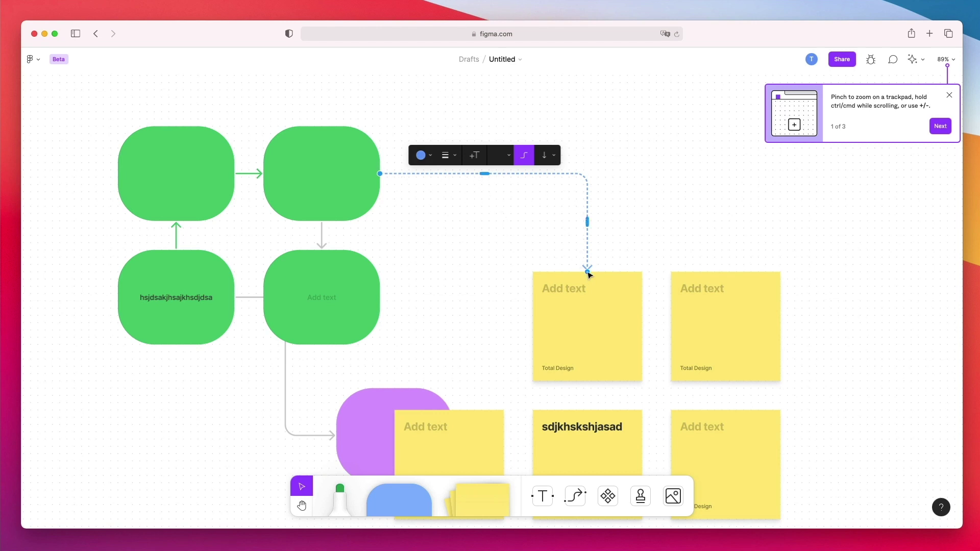
left_click(596, 286)
left_click_drag(594, 321, 556, 319)
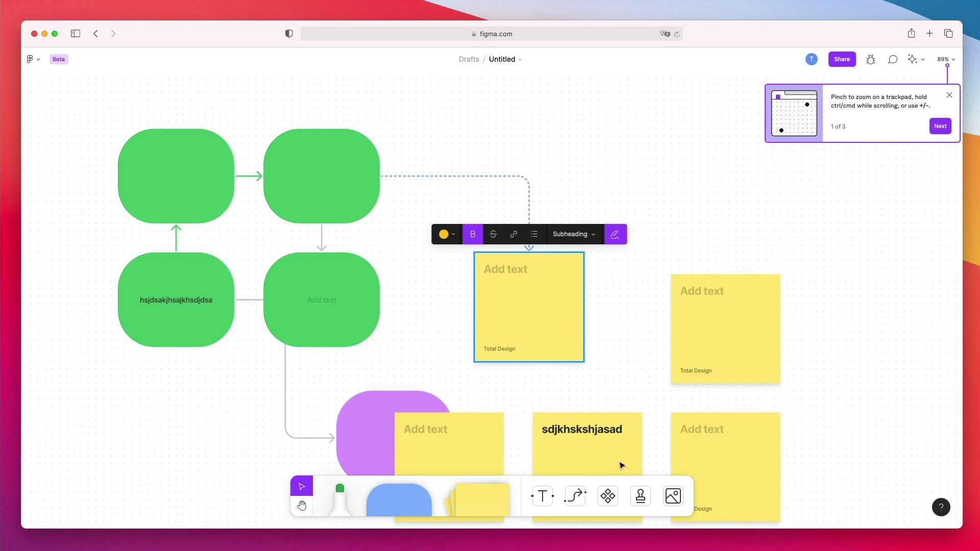
Drag the Foodies 'YOUR TEXT HERE' burger sticker onto the board
scroll(590, 357, "up", 5)
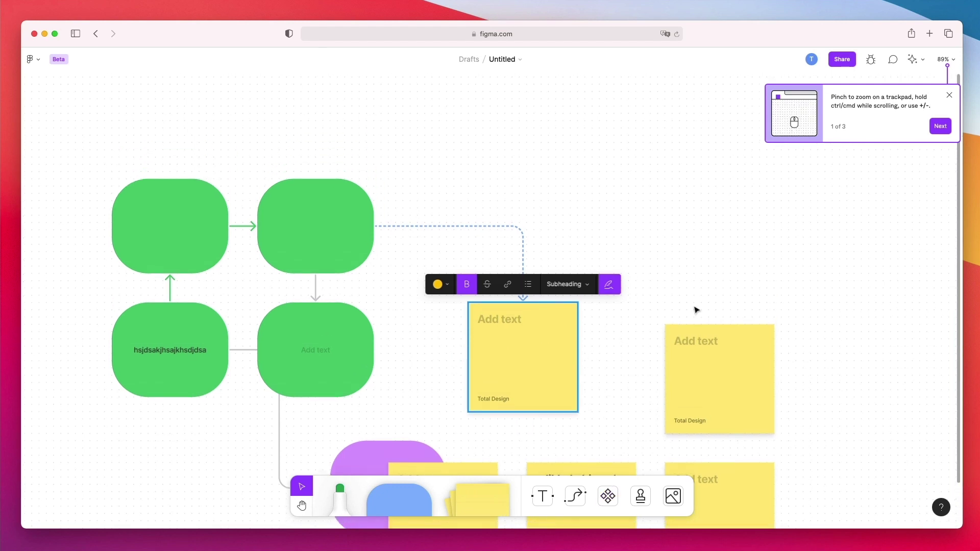
scroll(594, 213, "down", 2)
scroll(594, 213, "up", 5)
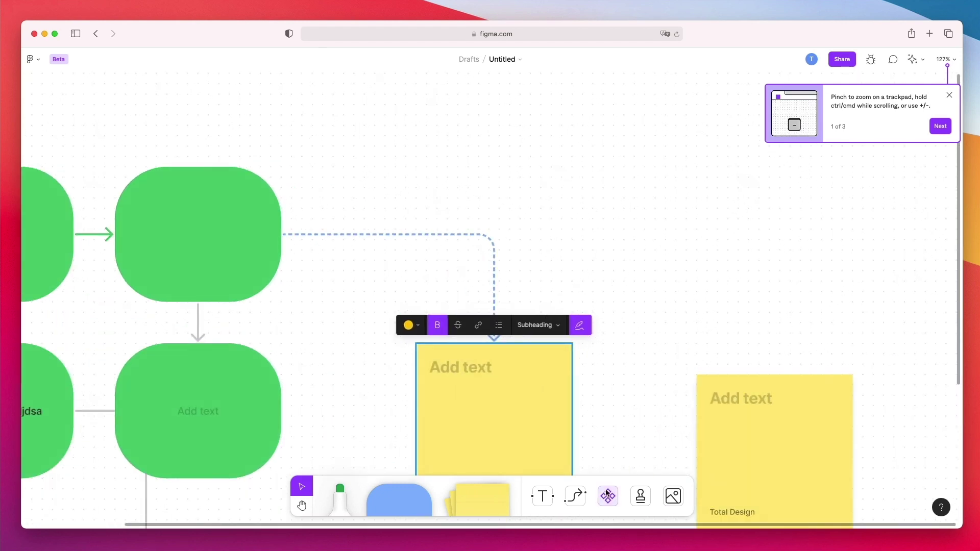
left_click(609, 495)
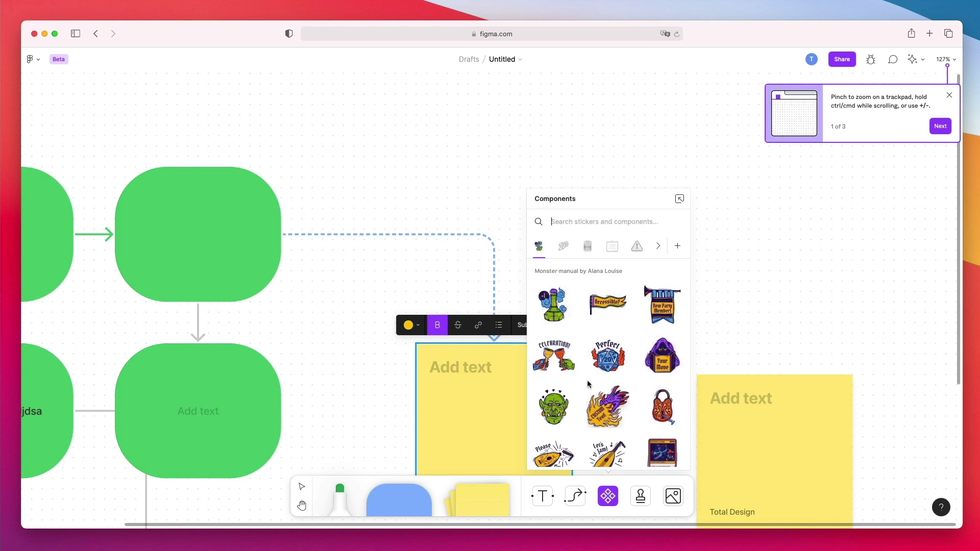
left_click(587, 254)
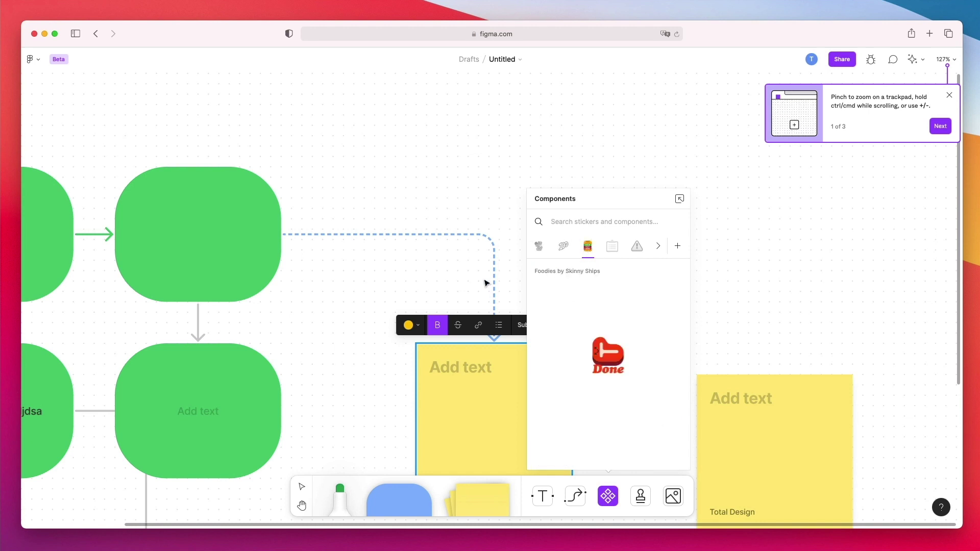
scroll(486, 281, "right", 5)
left_click_drag(556, 305, 458, 221)
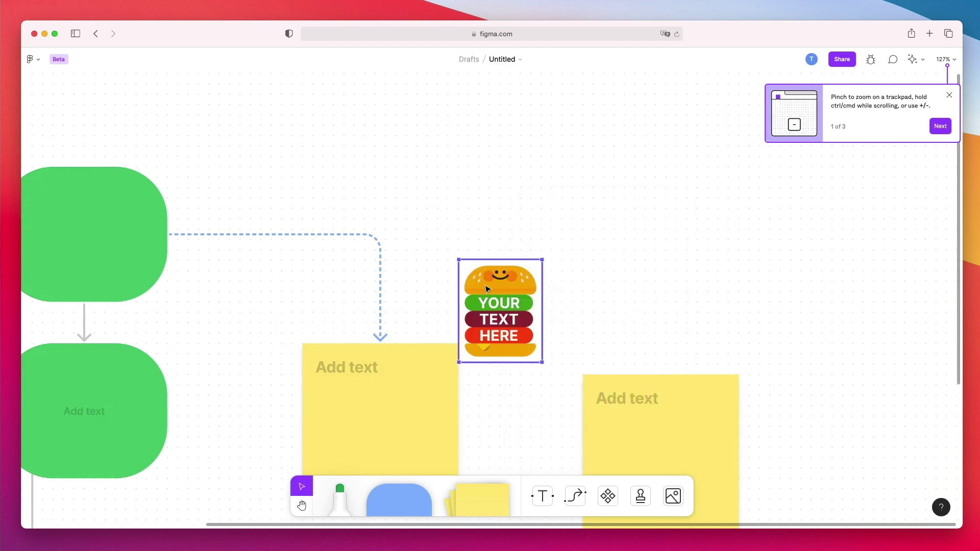
Insert the purple Agenda kit Meeting Agenda clipboard, move it up-right, and select its Action Items list
left_click(619, 498)
scroll(428, 359, "right", 2)
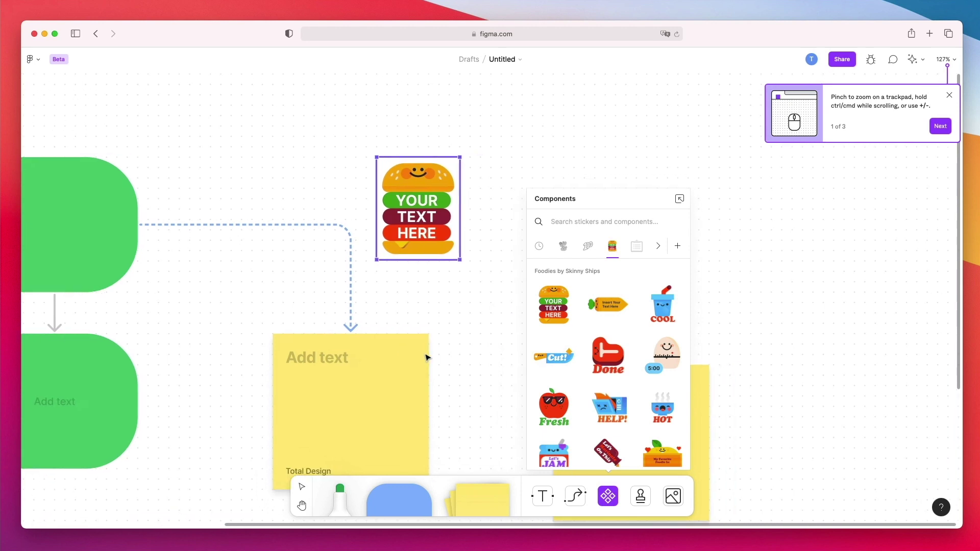
scroll(428, 357, "right", 3)
left_click(641, 254)
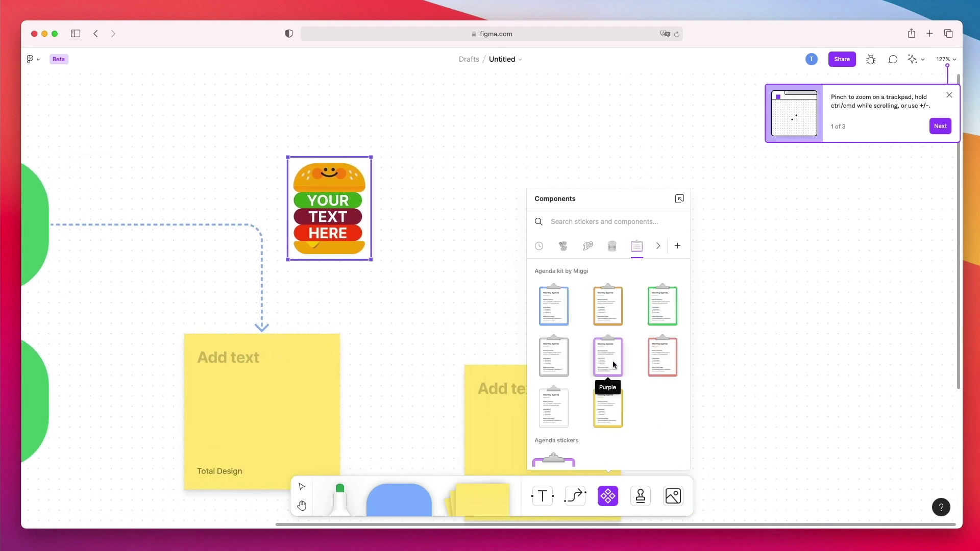
left_click(614, 360)
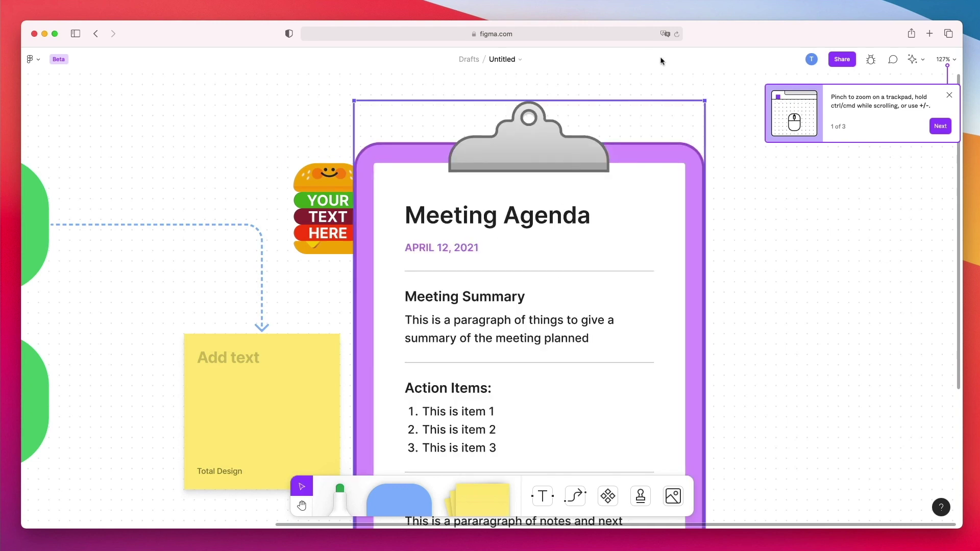
left_click_drag(689, 132, 613, 160)
scroll(607, 160, "down", 10)
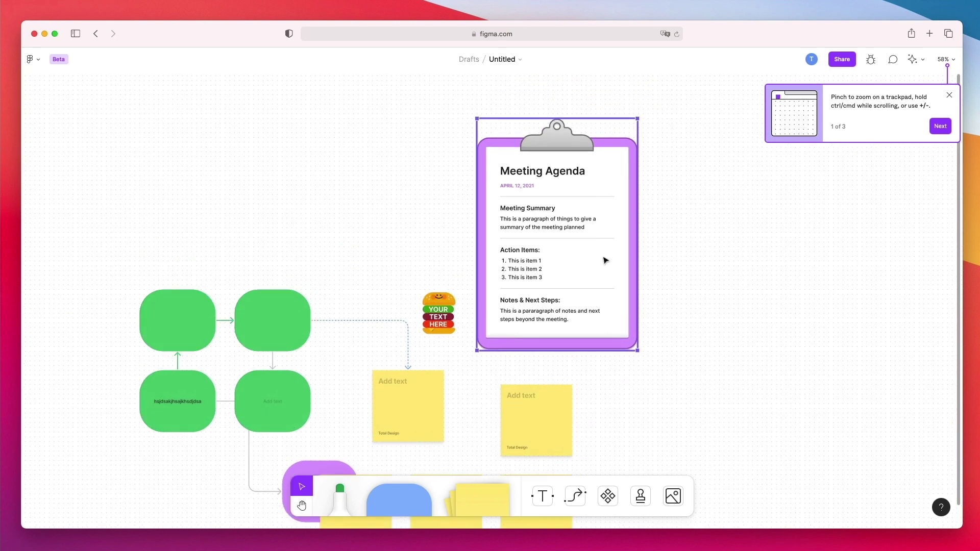
left_click(533, 262)
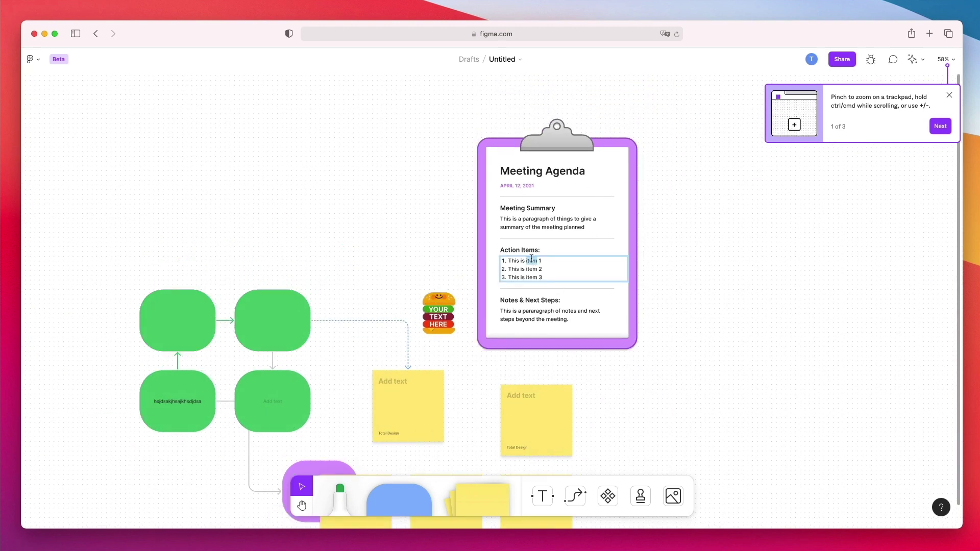
left_click(541, 267)
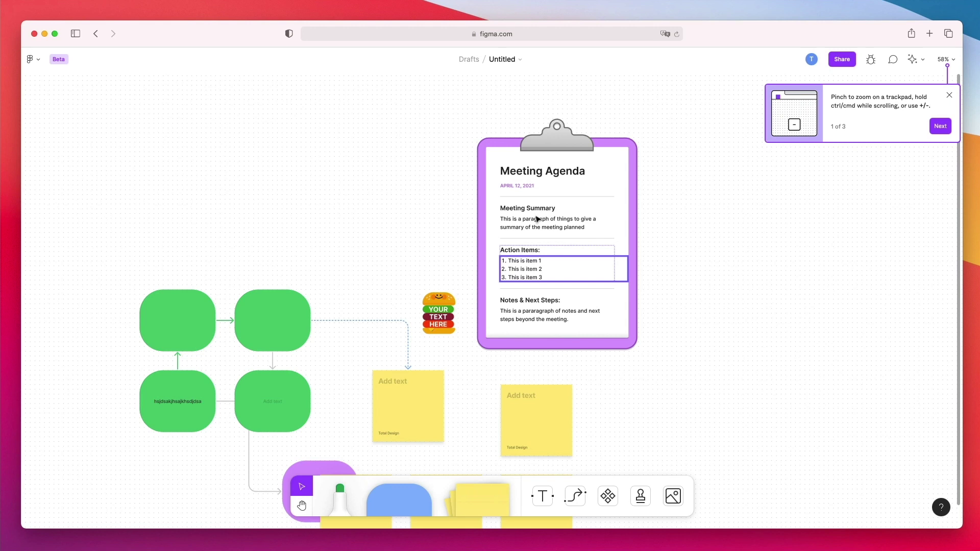
Add a yellow warning 'List Item' sticker and move it up and left near the clipboard
left_click(608, 496)
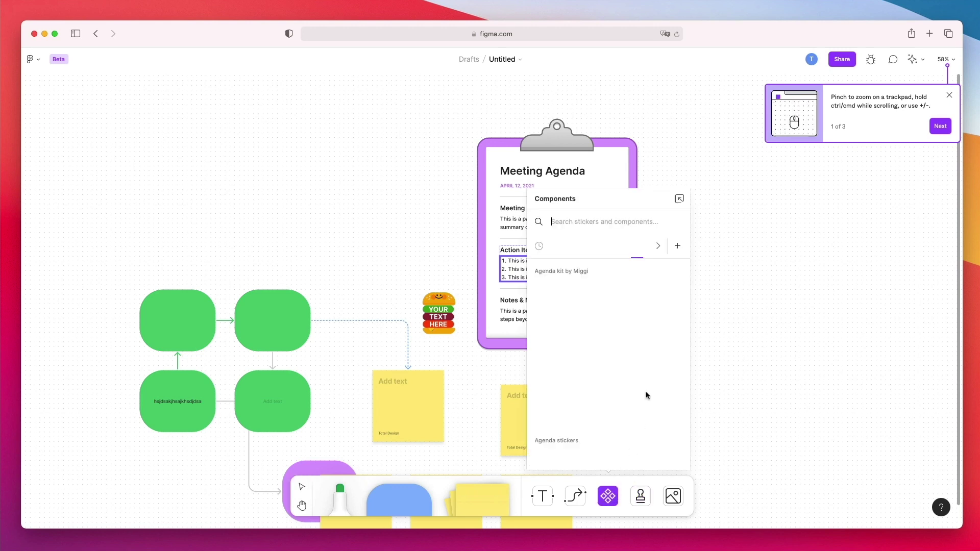
scroll(633, 296, "down", 6)
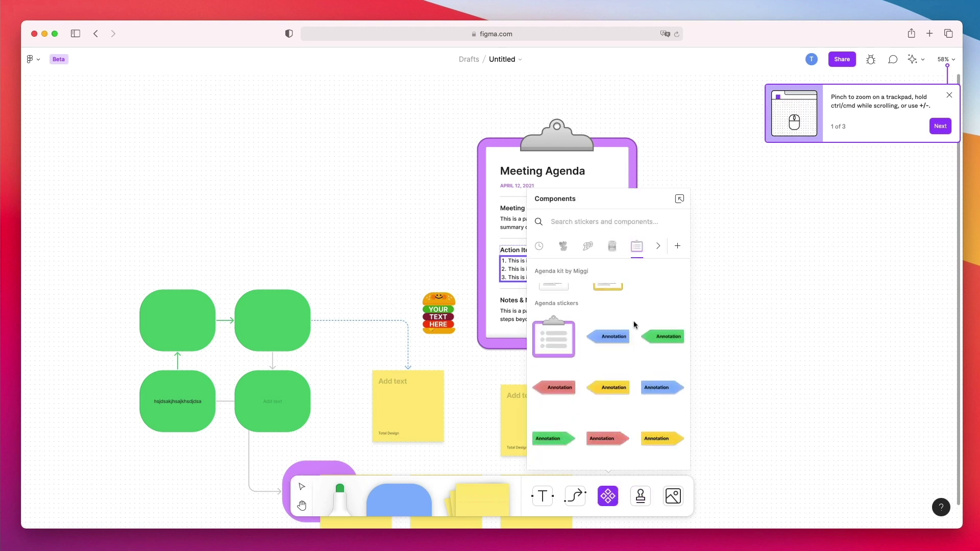
scroll(638, 318, "down", 3)
scroll(637, 320, "up", 2)
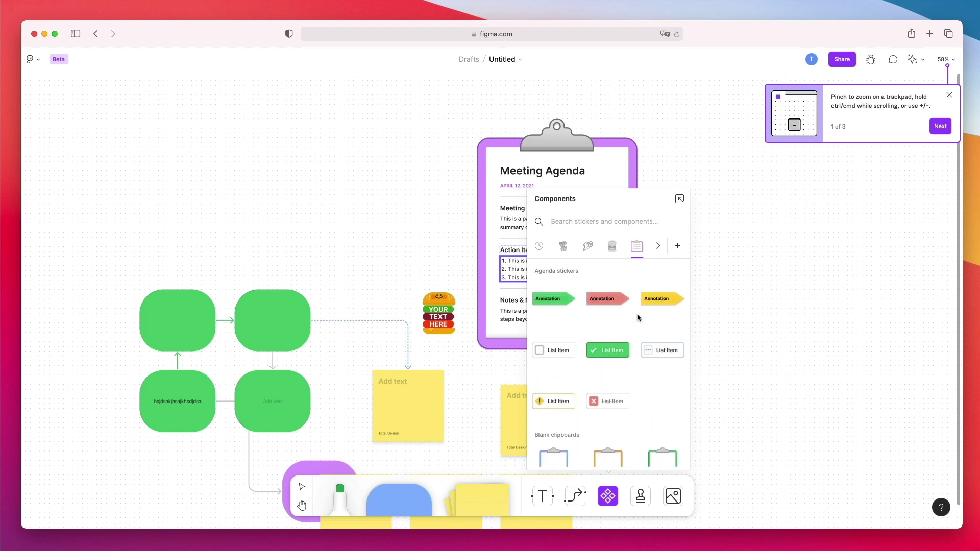
left_click(564, 427)
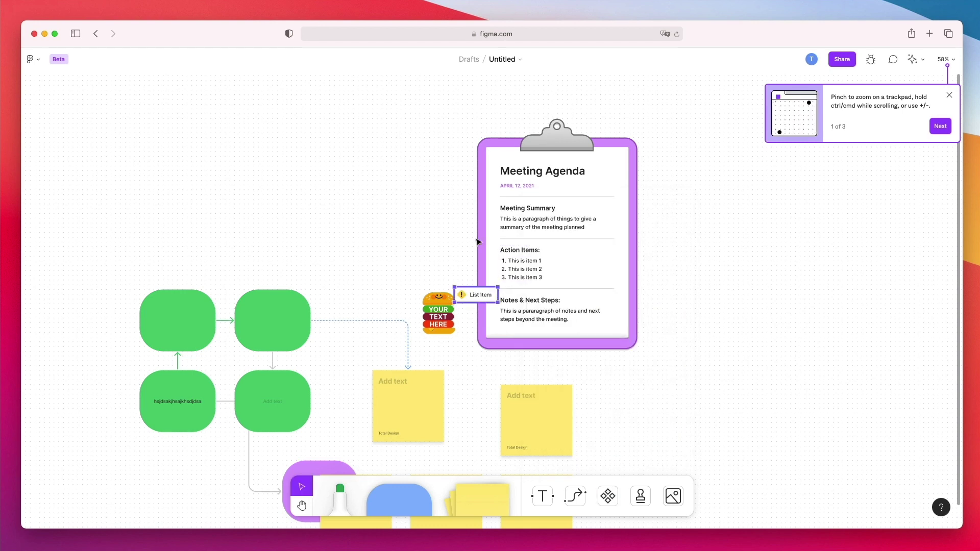
left_click_drag(489, 302, 431, 223)
left_click(449, 252)
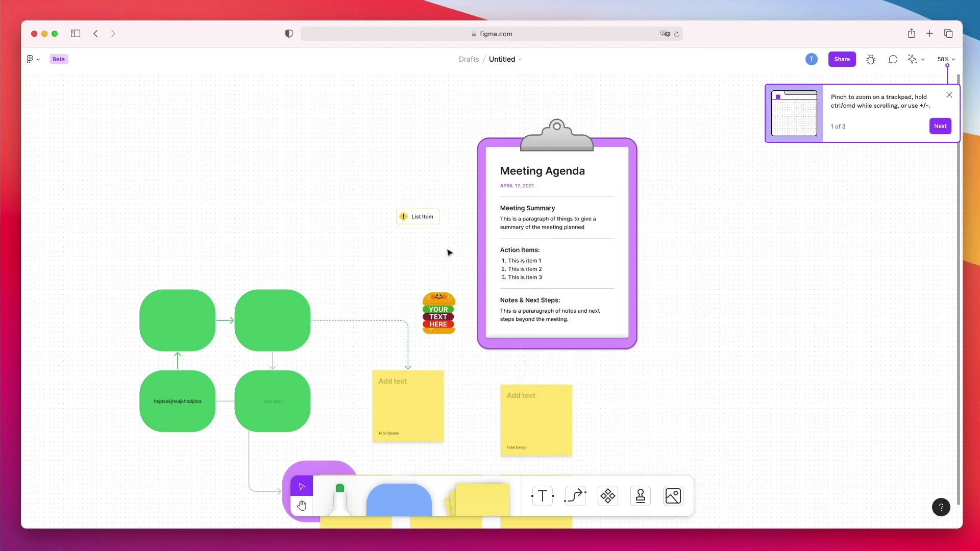
Add the green Done checkbox sticker and position it just left of List Item
left_click(608, 498)
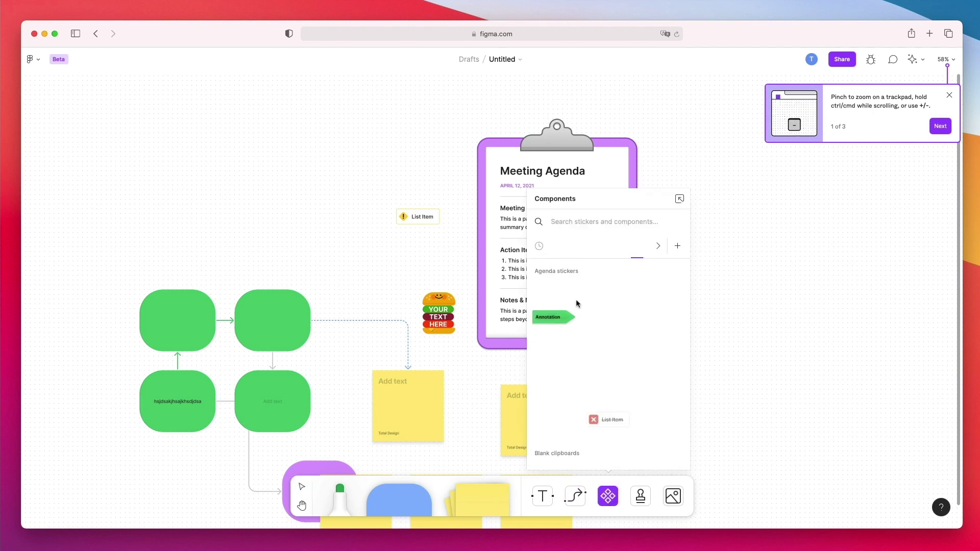
scroll(616, 301, "down", 10)
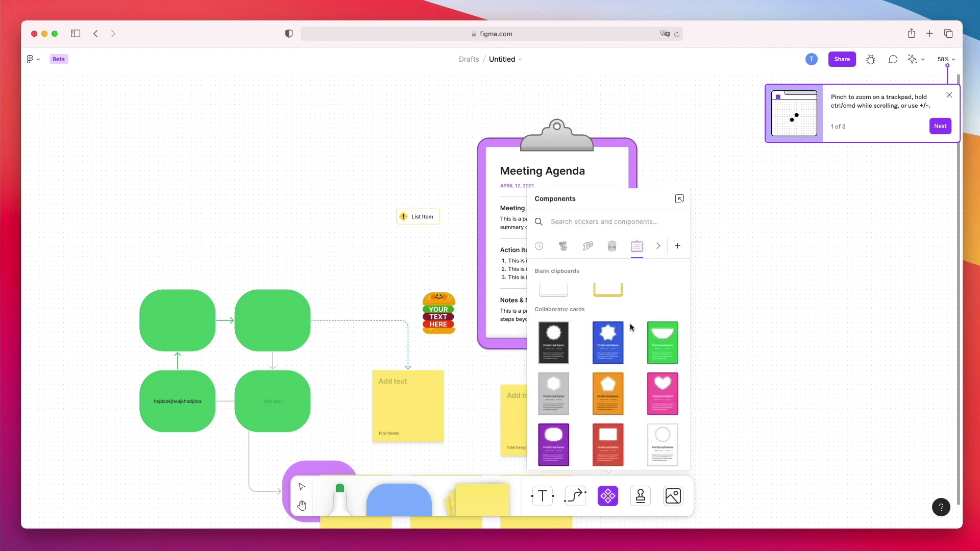
scroll(631, 325, "down", 5)
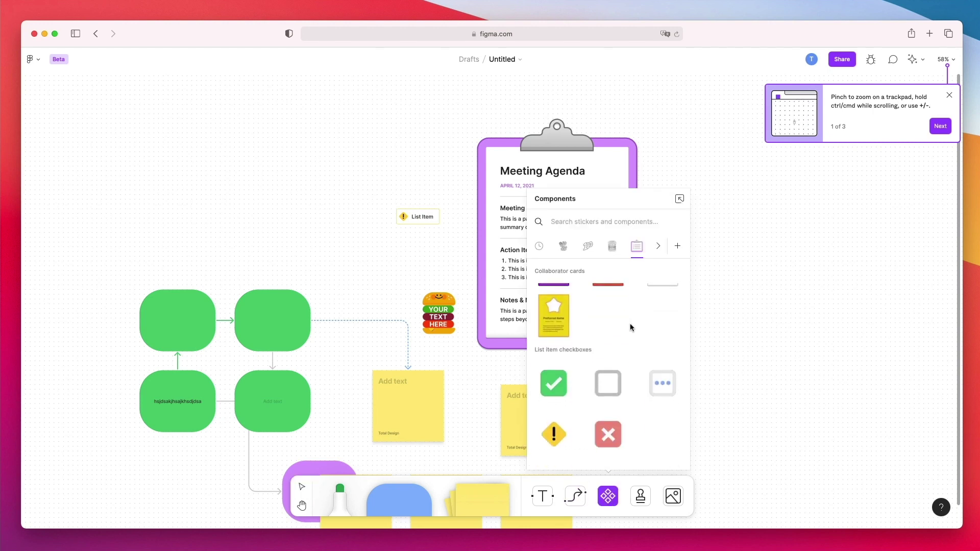
left_click(559, 394)
left_click_drag(493, 300, 371, 223)
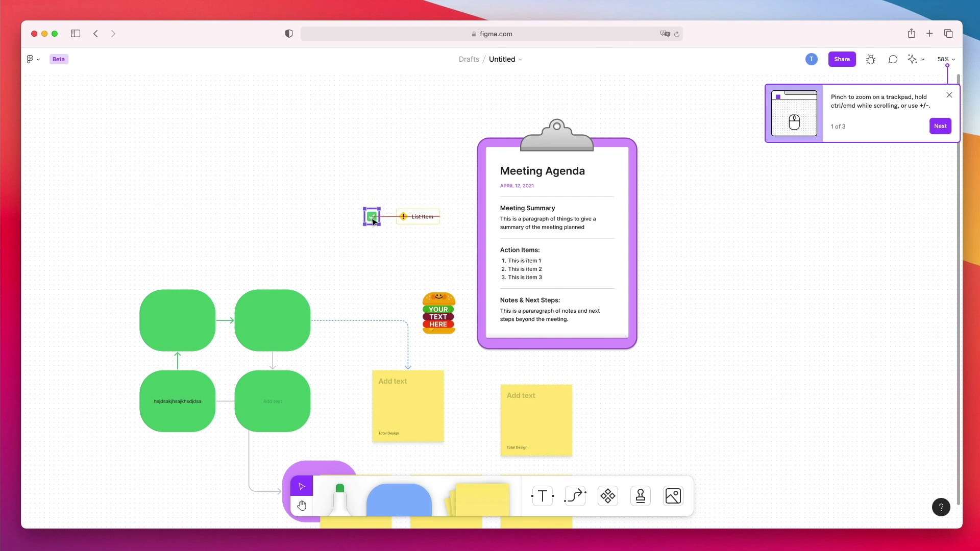
Insert the laughing emoji from the Totes emotes set and place it left of the green checkmark
left_click(608, 497)
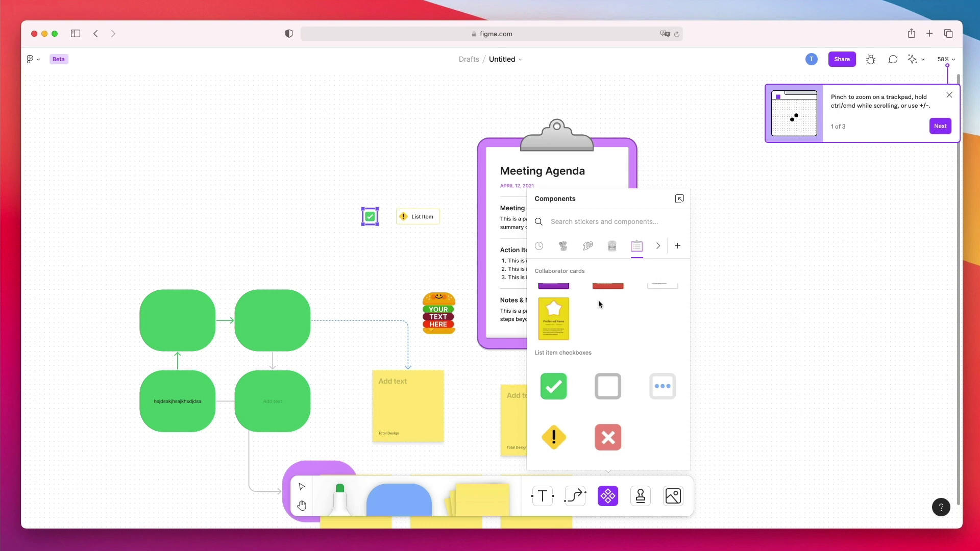
left_click(658, 247)
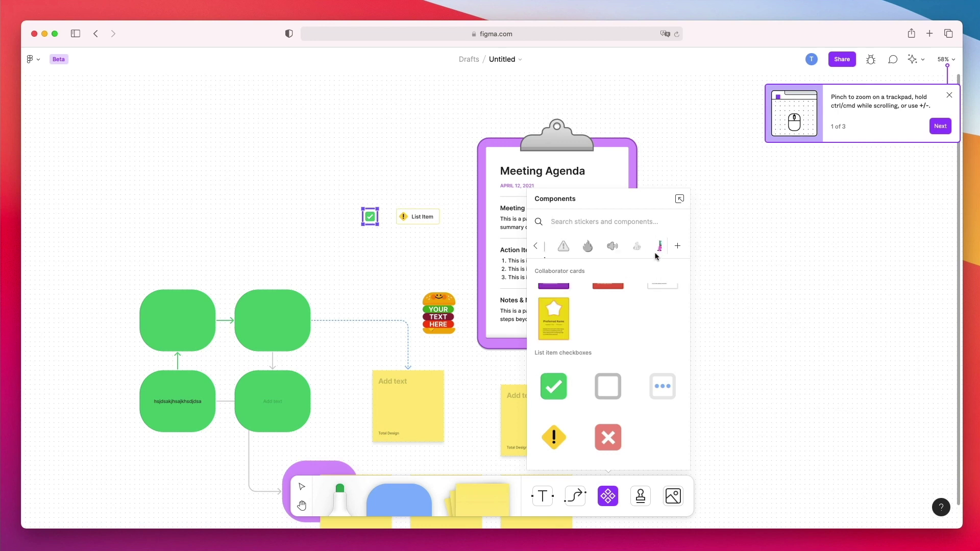
left_click(591, 254)
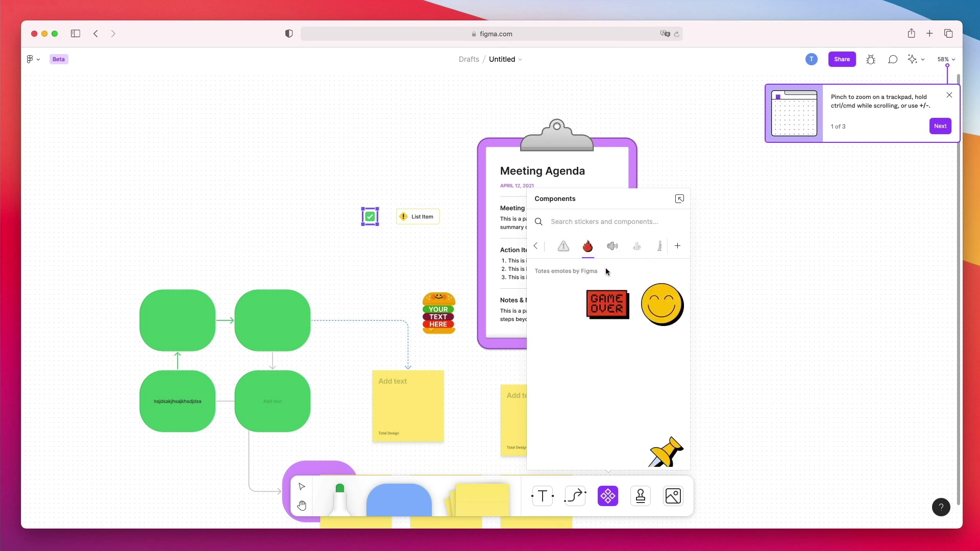
scroll(642, 310, "down", 5)
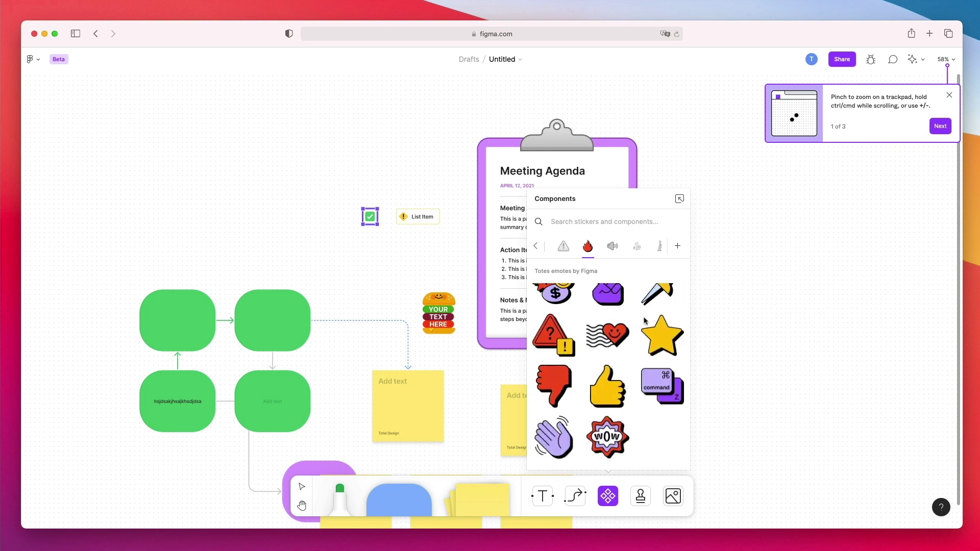
scroll(671, 346, "up", 3)
scroll(671, 346, "up", 1)
left_click(646, 343)
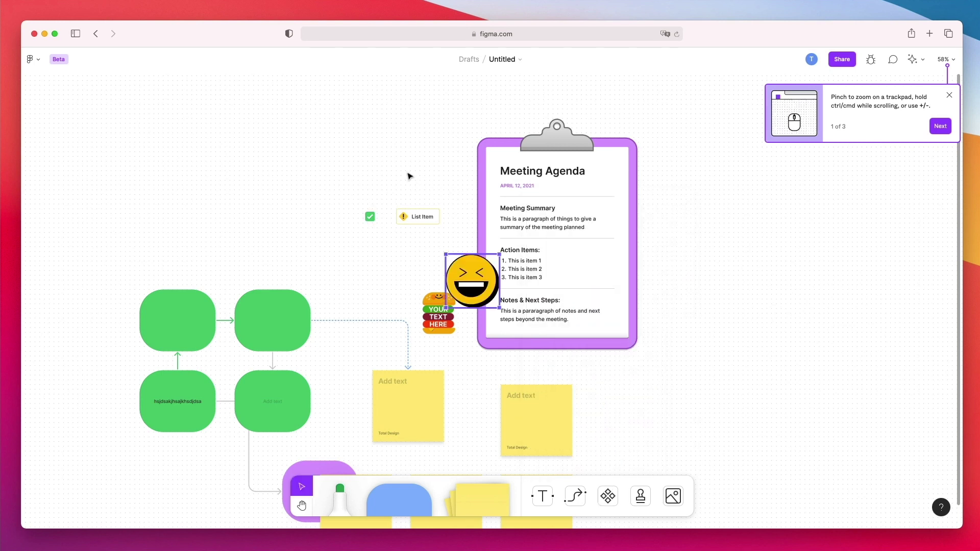
left_click_drag(488, 301, 334, 237)
left_click(643, 500)
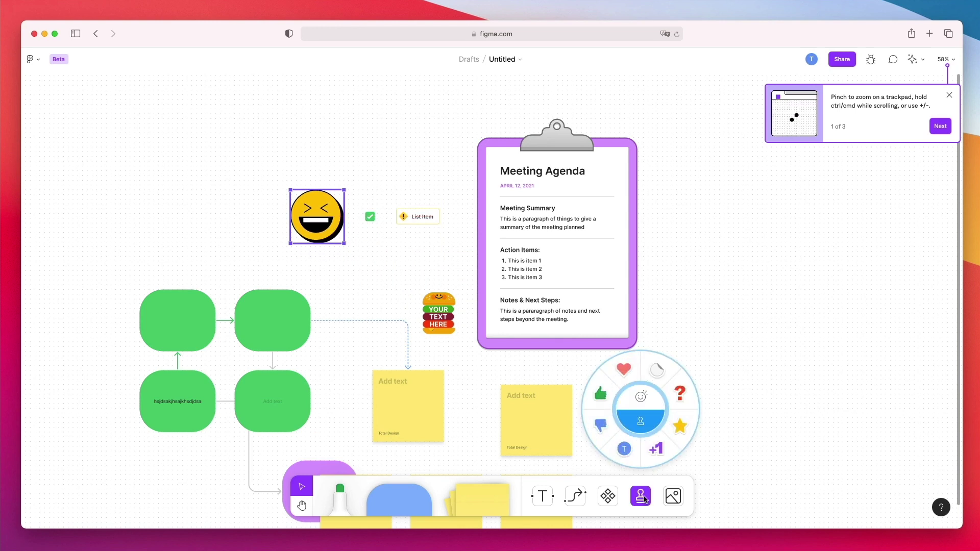
Stamp red hearts around the laughing emoji, checkbox and List Item
left_click(625, 373)
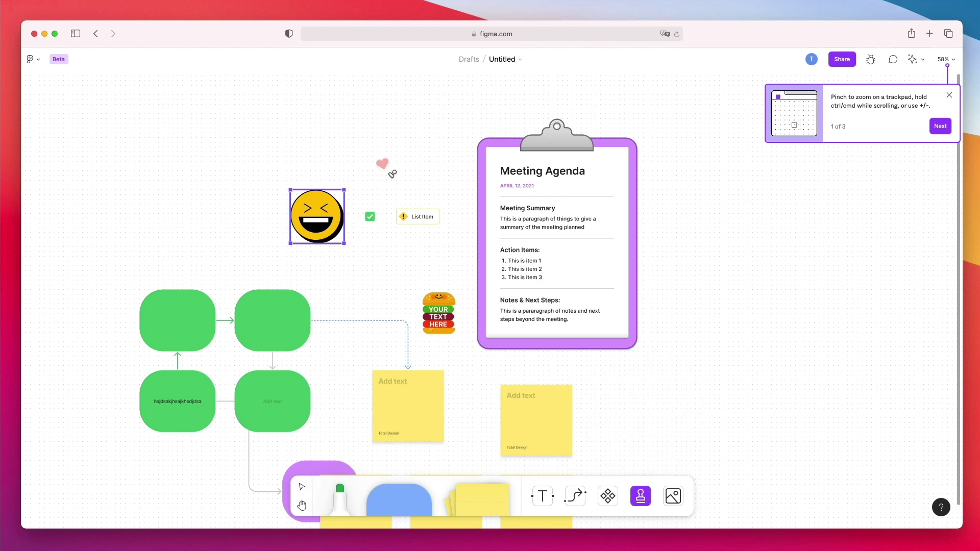
left_click(347, 185)
left_click(424, 182)
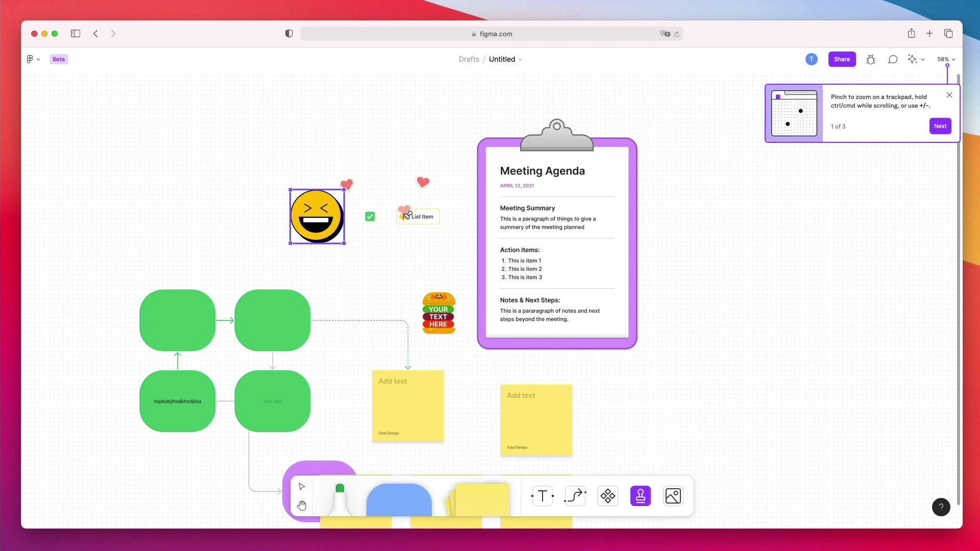
left_click(379, 260)
left_click(430, 257)
left_click(364, 173)
left_click(390, 147)
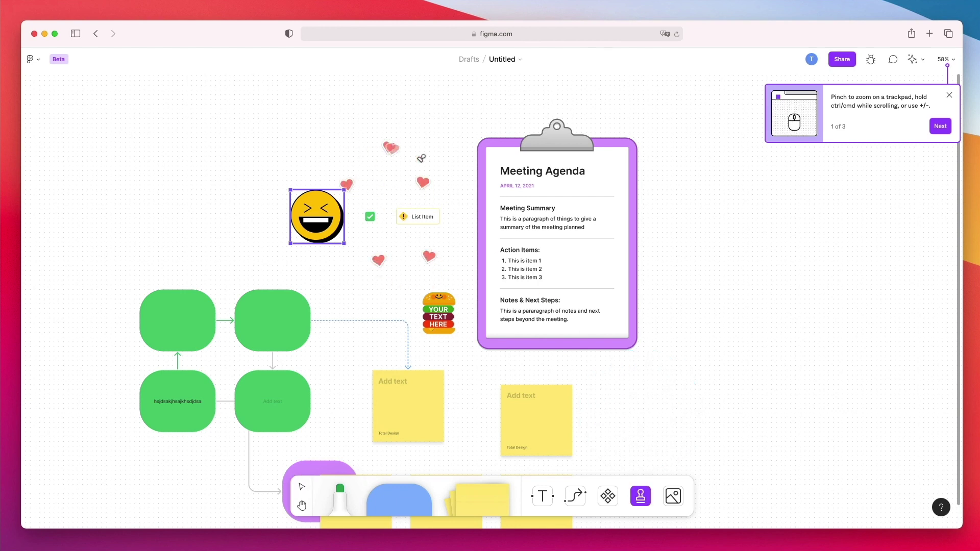
left_click(432, 224)
scroll(437, 221, "down", 1)
scroll(444, 227, "up", 3)
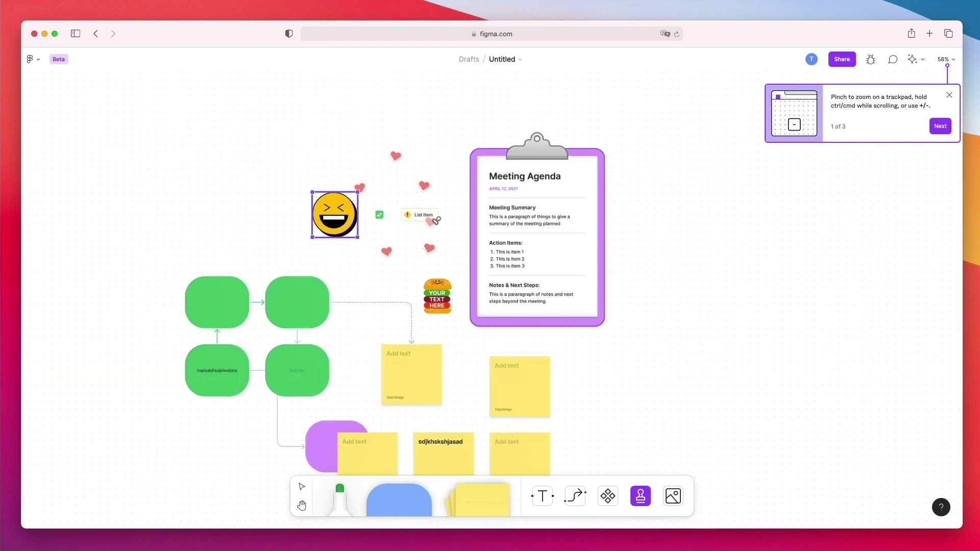
Stamp an avatar beside the checkbox and cancel the image file picker
key("e")
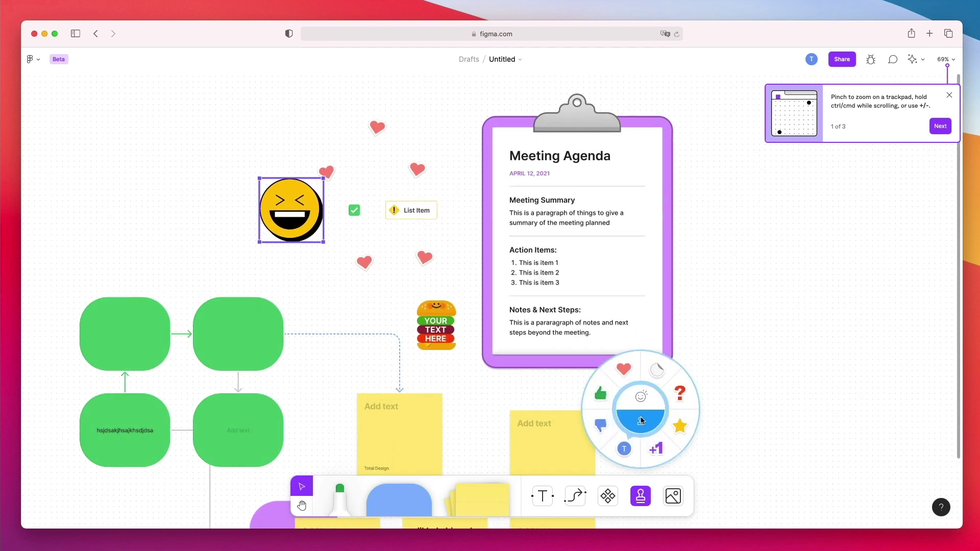
left_click(626, 450)
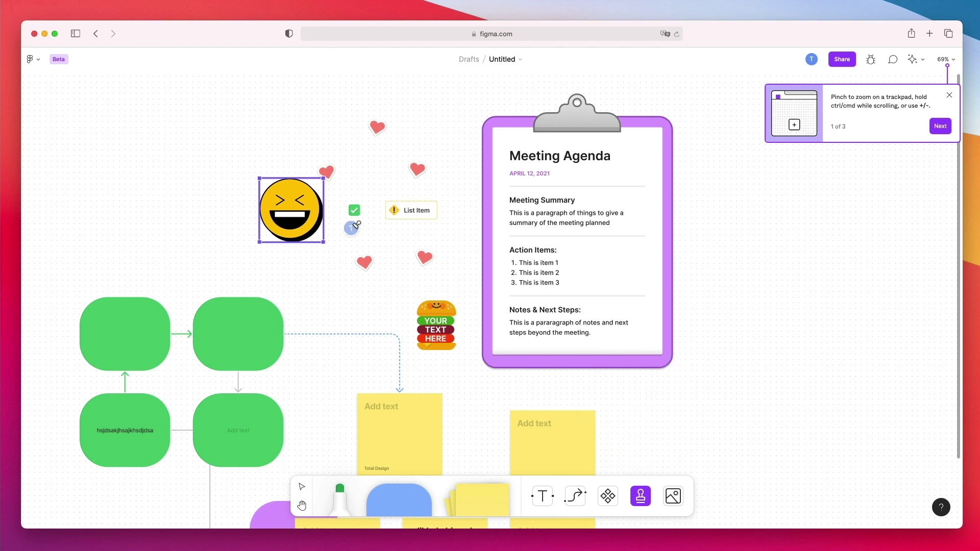
left_click(339, 215)
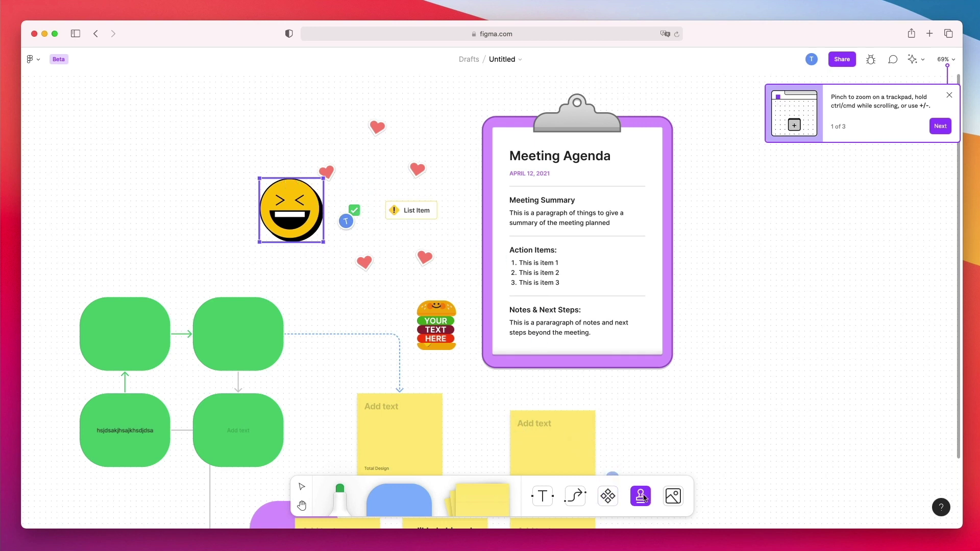
left_click(672, 497)
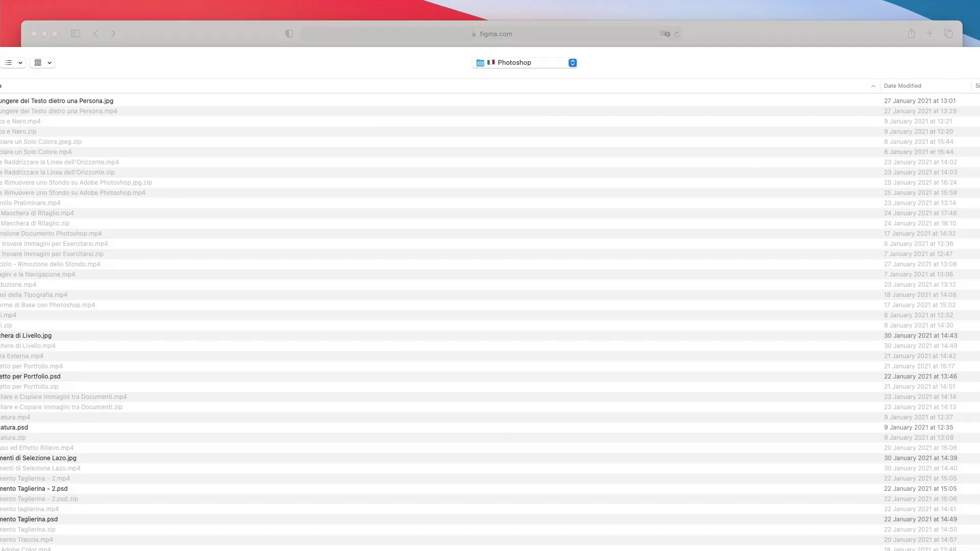
key("Escape")
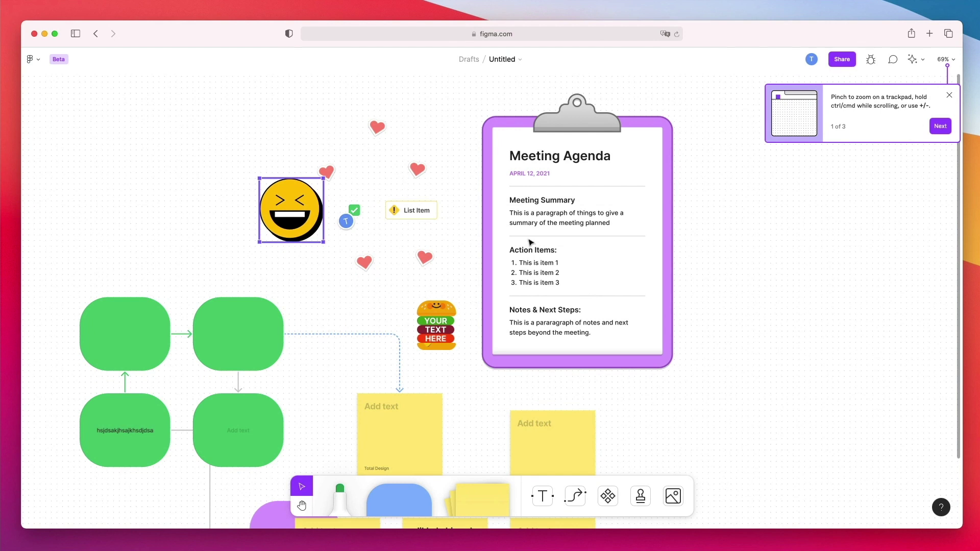
Dismiss the zooming tip popup and pan the canvas slightly left
left_click(950, 95)
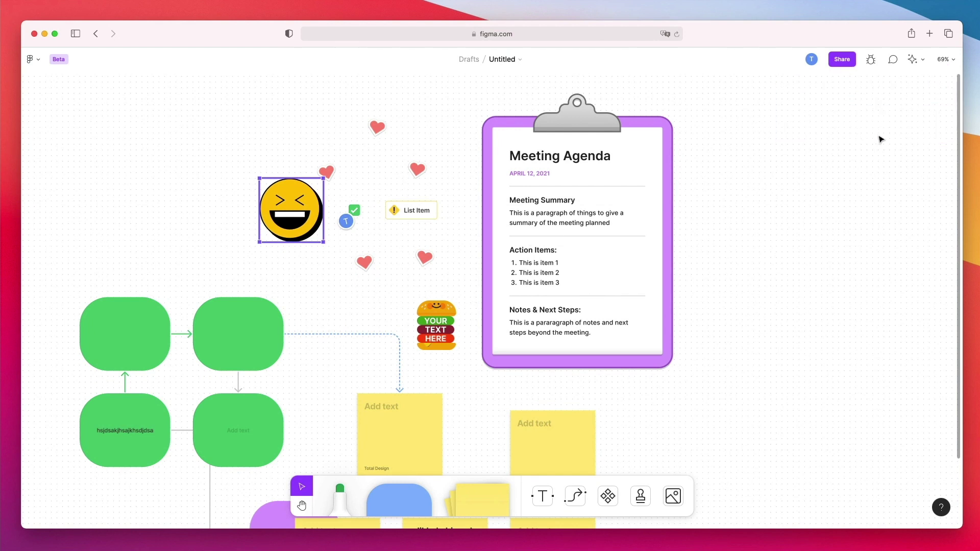
scroll(578, 245, "down", 2)
scroll(577, 245, "left", 2)
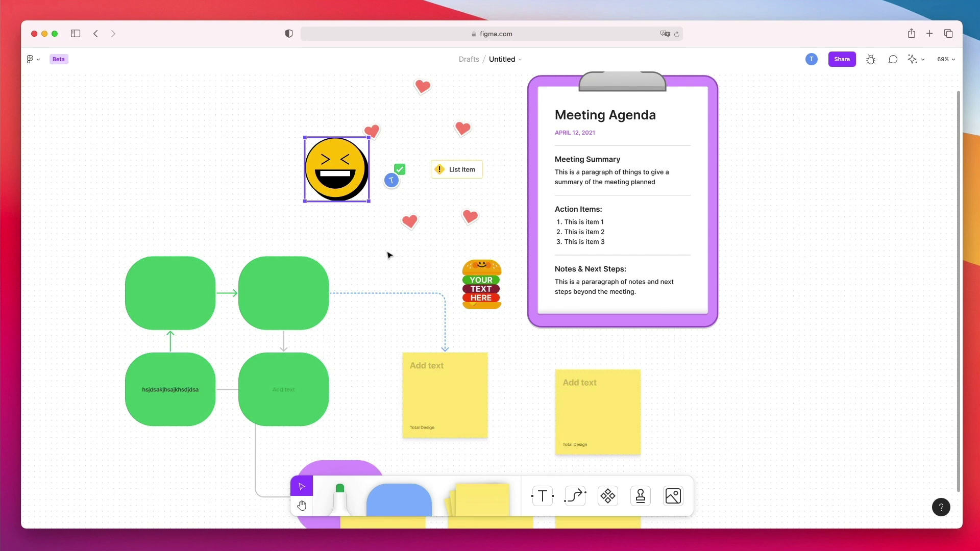
scroll(389, 255, "down", 2)
scroll(389, 255, "left", 2)
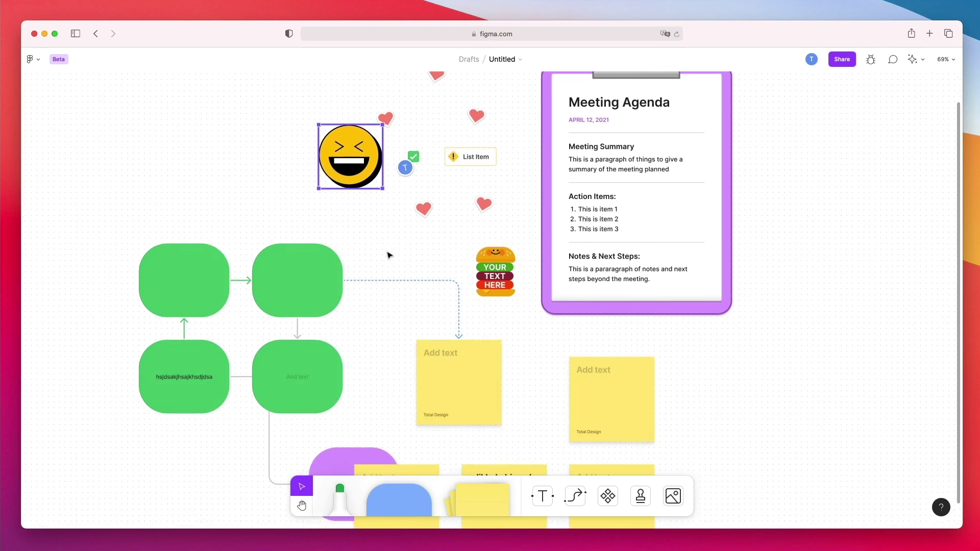
scroll(387, 245, "up", 2)
scroll(386, 245, "left", 1)
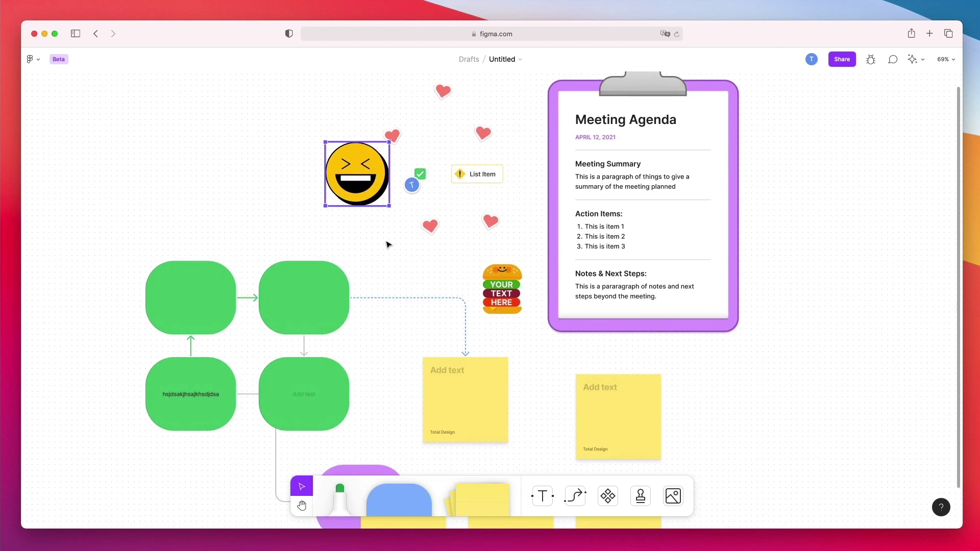